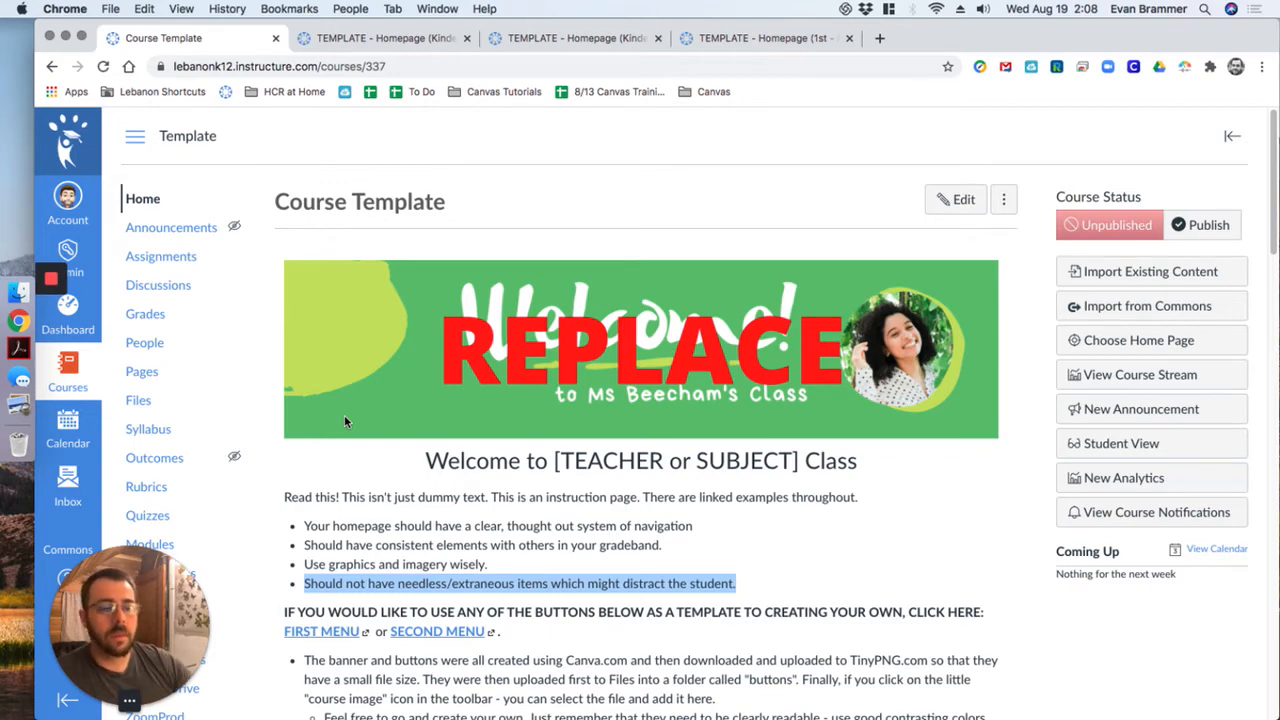
- Open the high school teacher EXAMPLE linked in the Course Template instructions and review its banner, welcome text and buttons
{"action": "left_click_drag", "start_coordinate": [1274, 160], "coordinate": [1266, 118]}
{"action": "double_click", "coordinate": [1258, 37]}
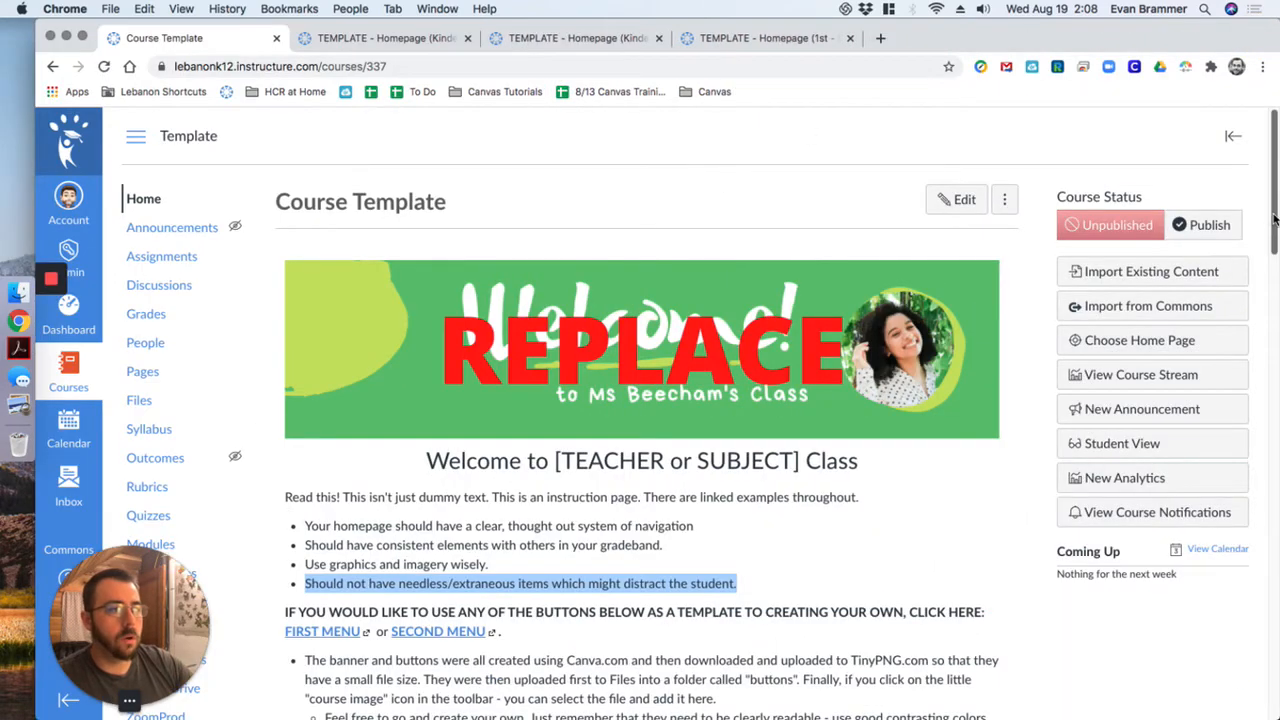
{"action": "scroll", "coordinate": [1274, 218], "scroll_direction": "down", "scroll_amount": 5}
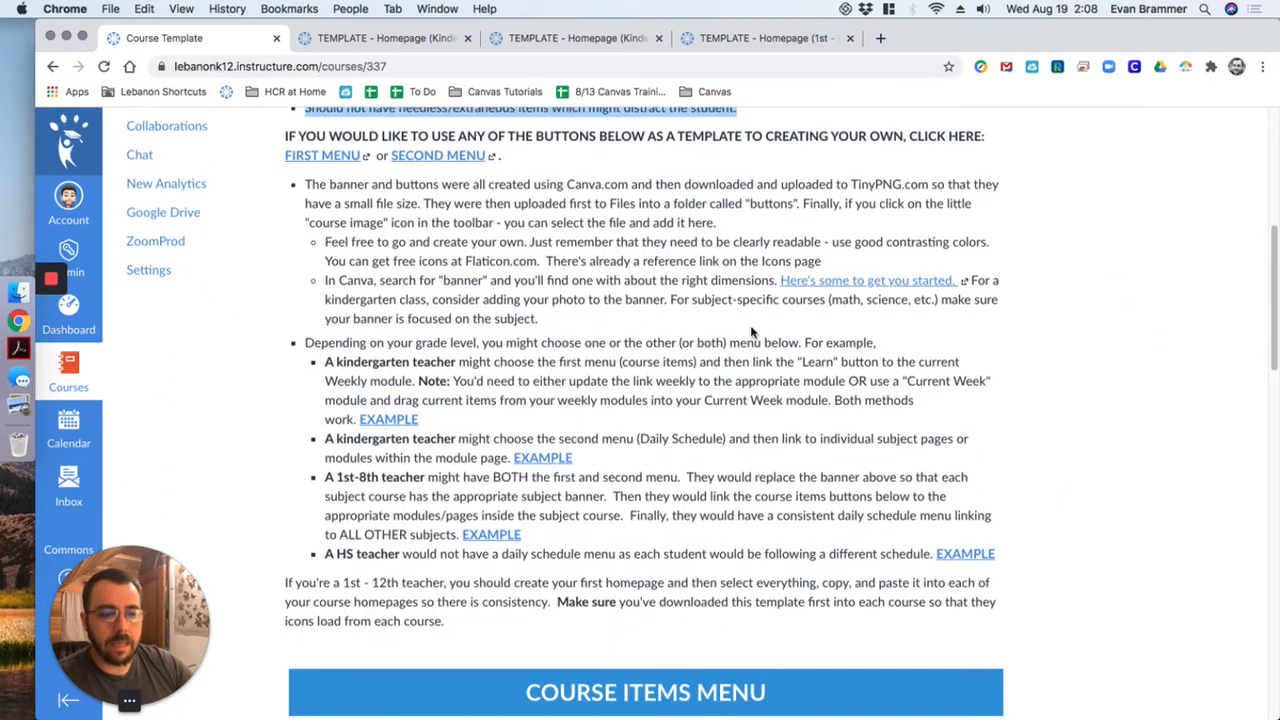
{"action": "scroll", "coordinate": [752, 332], "scroll_direction": "down", "scroll_amount": 6}
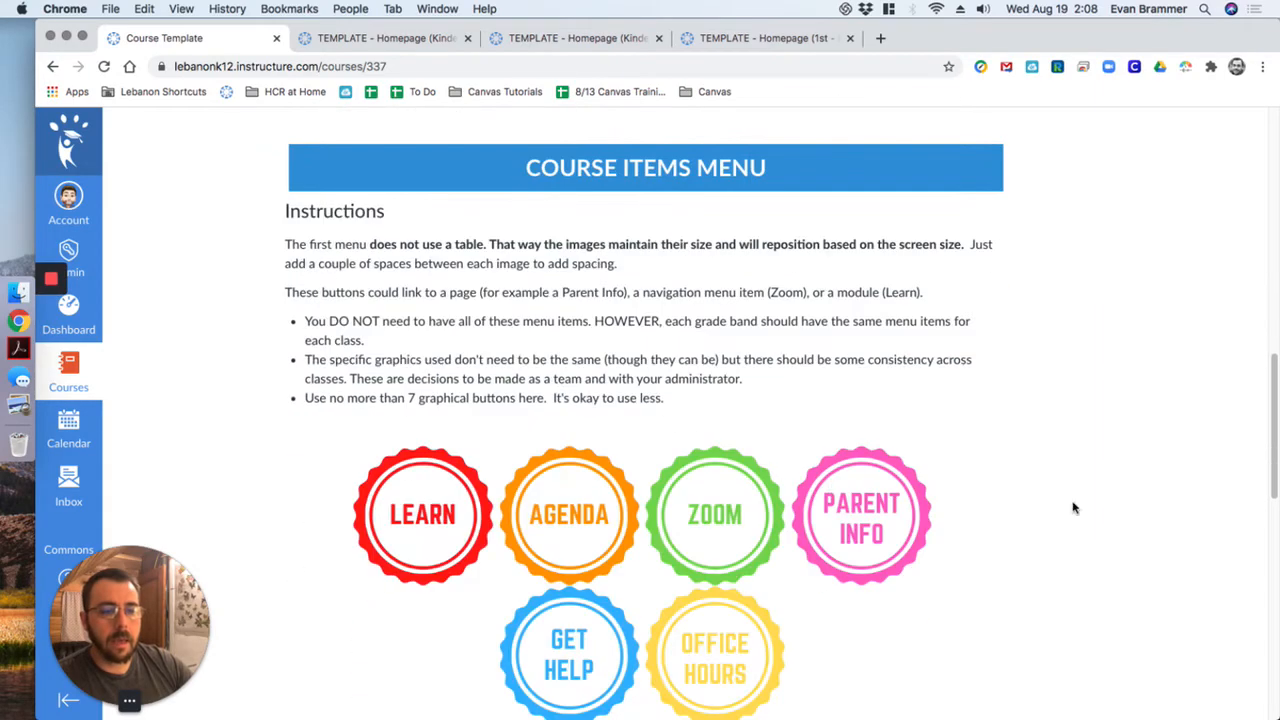
{"action": "left_click_drag", "start_coordinate": [1275, 388], "coordinate": [1268, 286]}
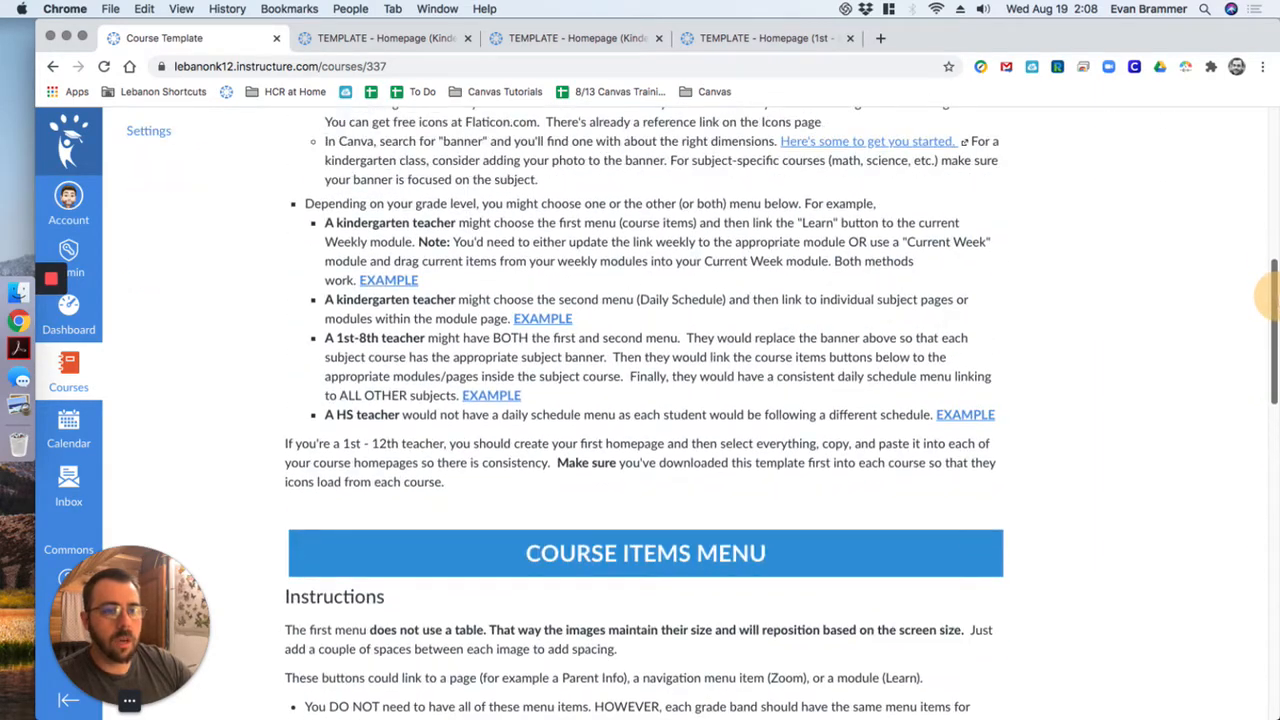
{"action": "left_click", "coordinate": [948, 412]}
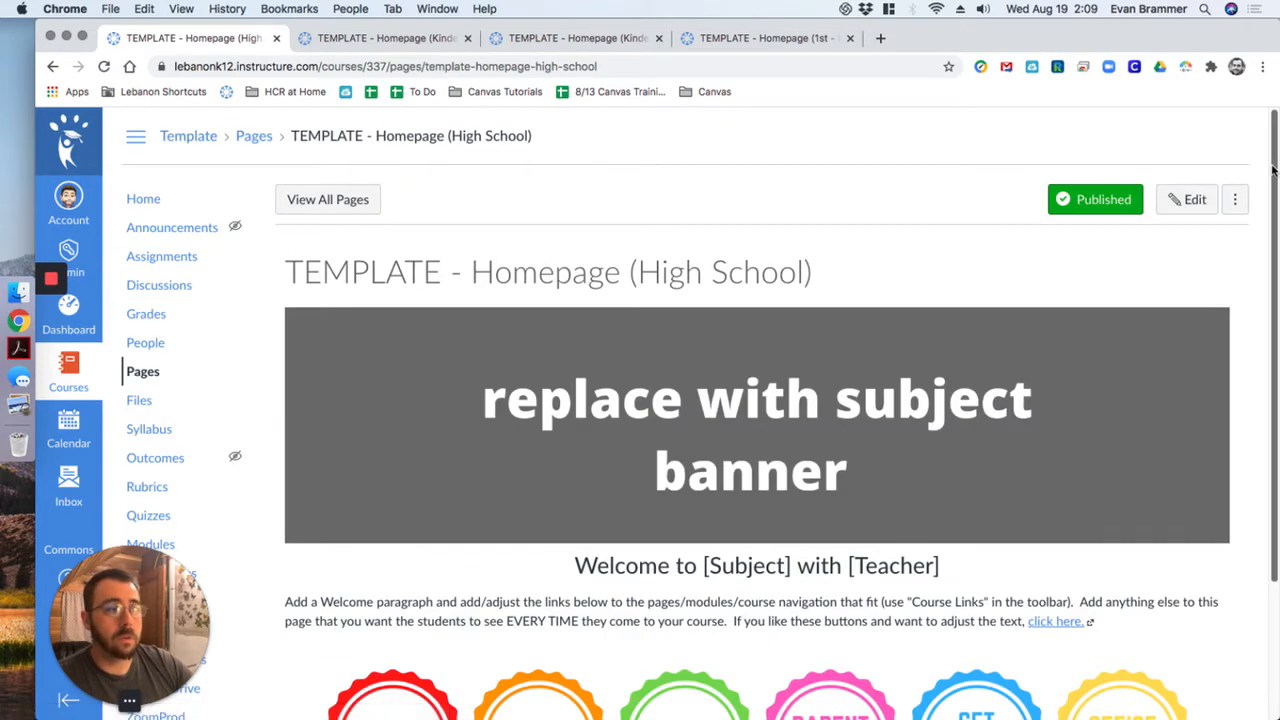
{"action": "left_click_drag", "start_coordinate": [1273, 171], "coordinate": [1266, 305]}
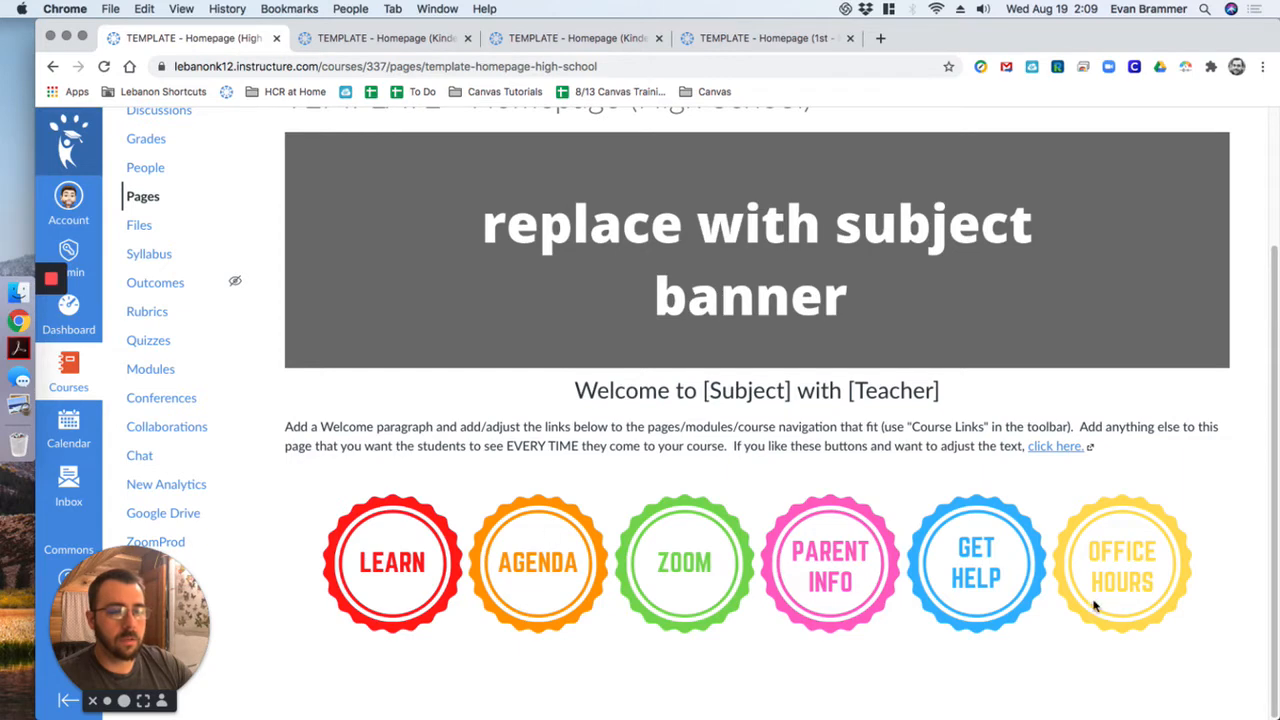
{"action": "scroll", "coordinate": [750, 397], "scroll_direction": "up", "scroll_amount": 3}
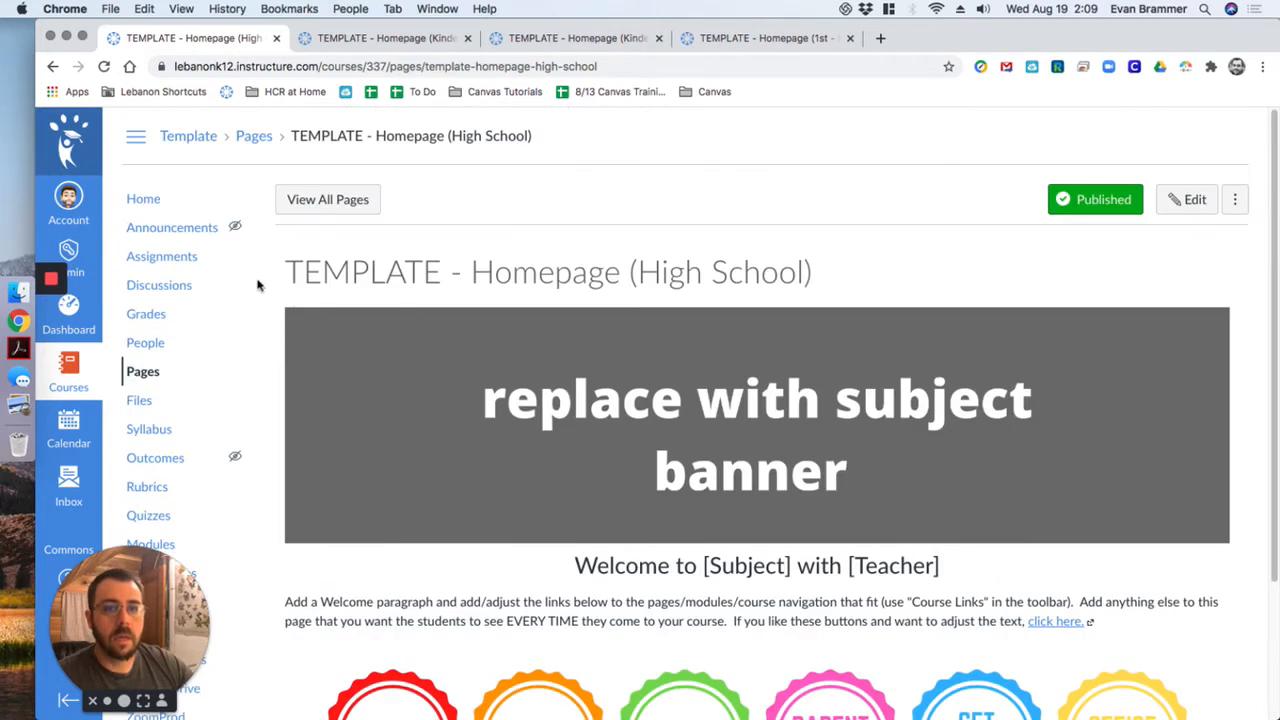
- Return to the course home page and close the three other example homepages
{"action": "left_click", "coordinate": [155, 199]}
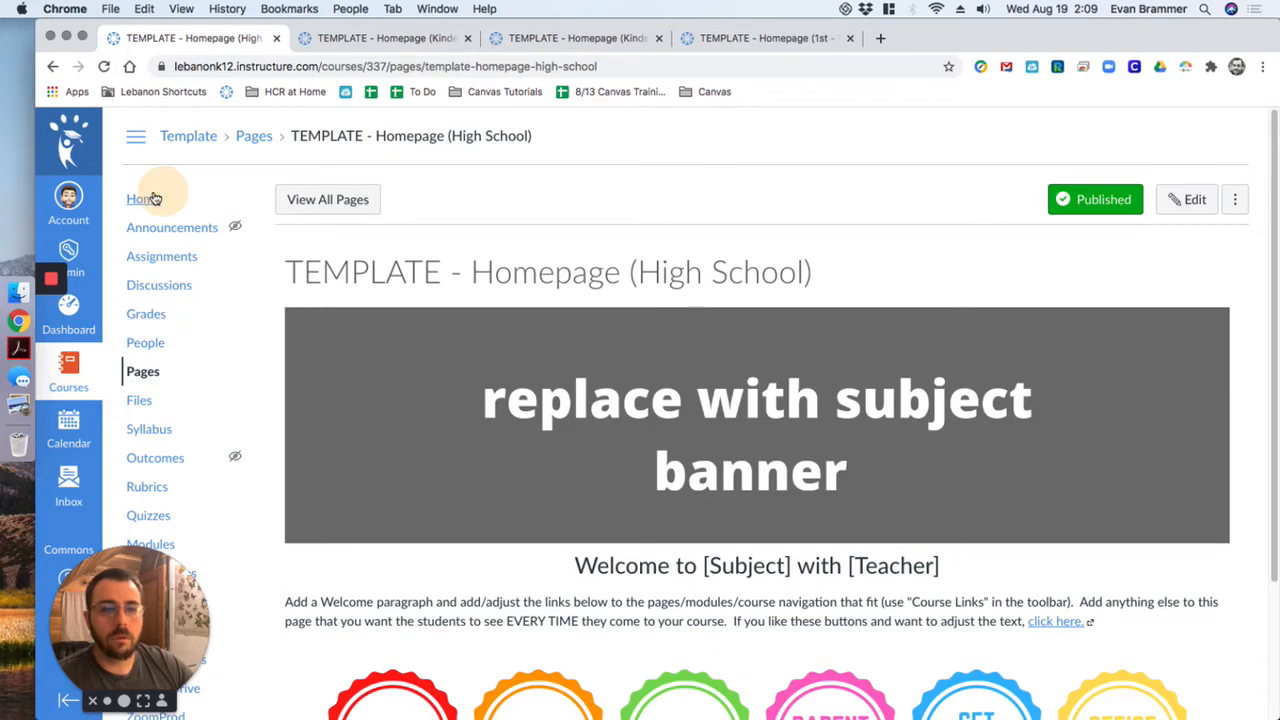
{"action": "left_click", "coordinate": [467, 38]}
{"action": "left_click", "coordinate": [467, 38]}
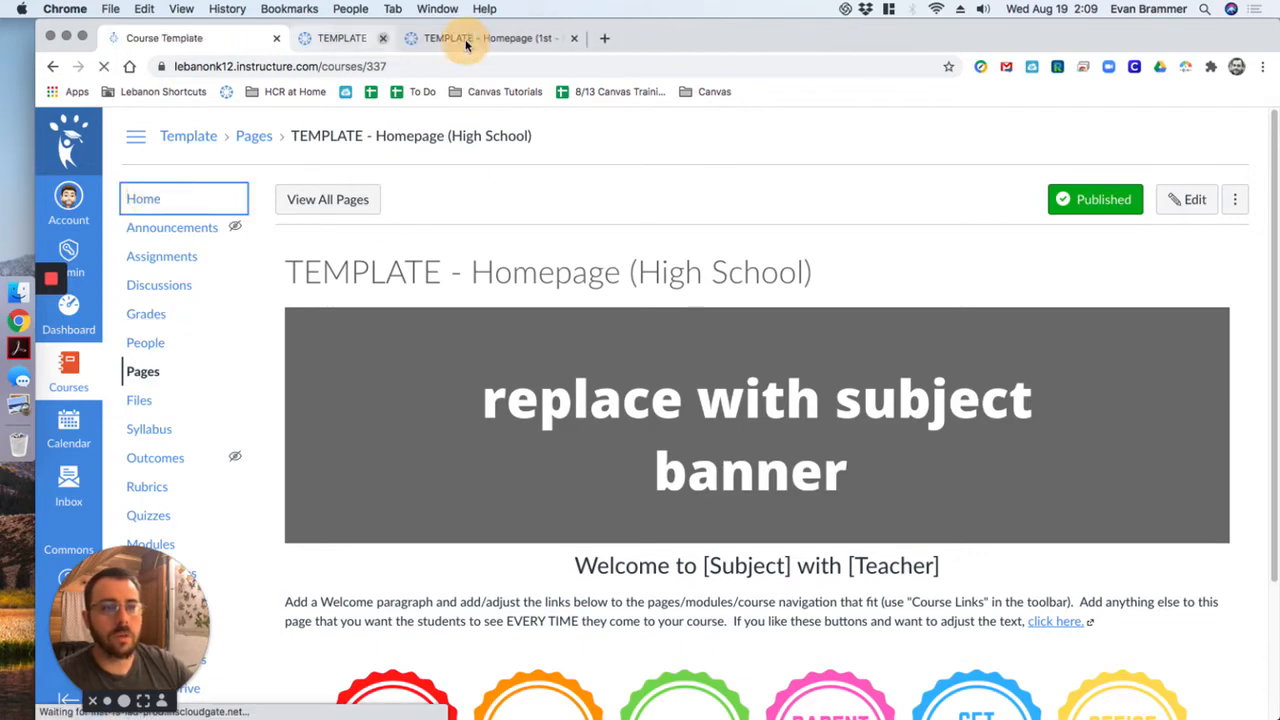
{"action": "left_click", "coordinate": [469, 38]}
- Follow the LEARN button in the home page's course items menu to the linked module
{"action": "scroll", "coordinate": [577, 343], "scroll_direction": "down", "scroll_amount": 5}
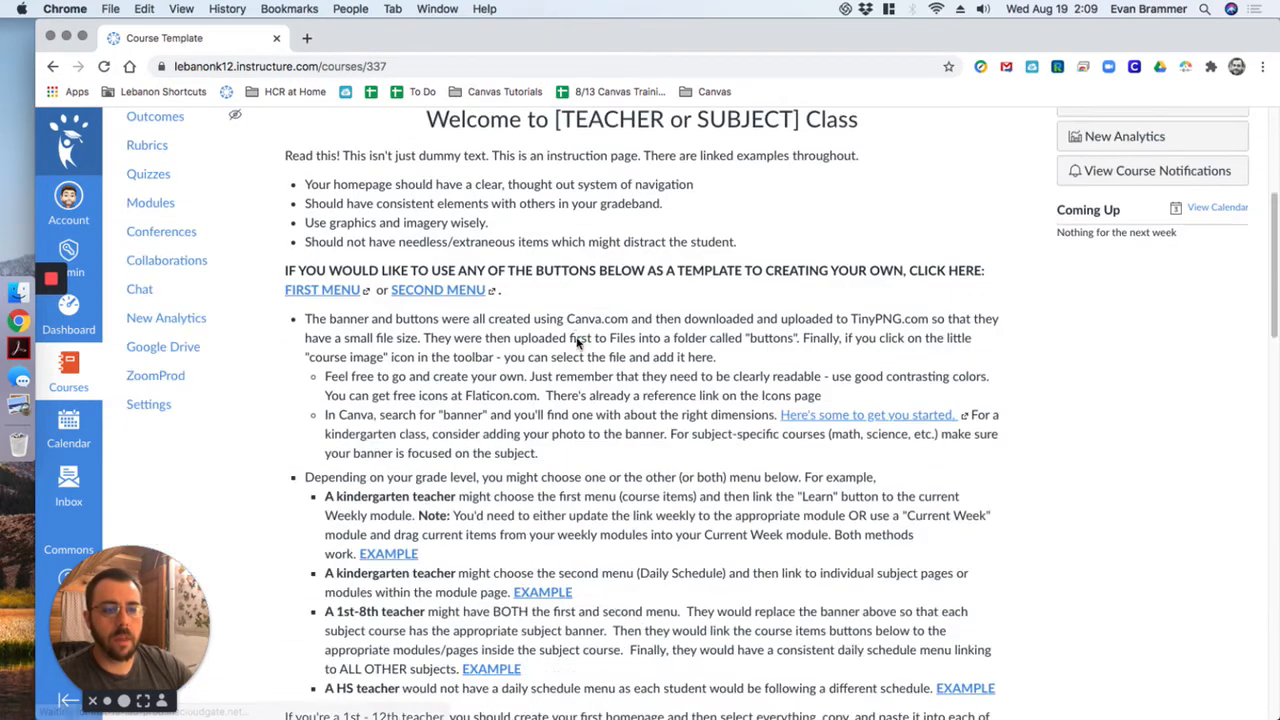
{"action": "scroll", "coordinate": [577, 343], "scroll_direction": "down", "scroll_amount": 10}
{"action": "left_click", "coordinate": [434, 460]}
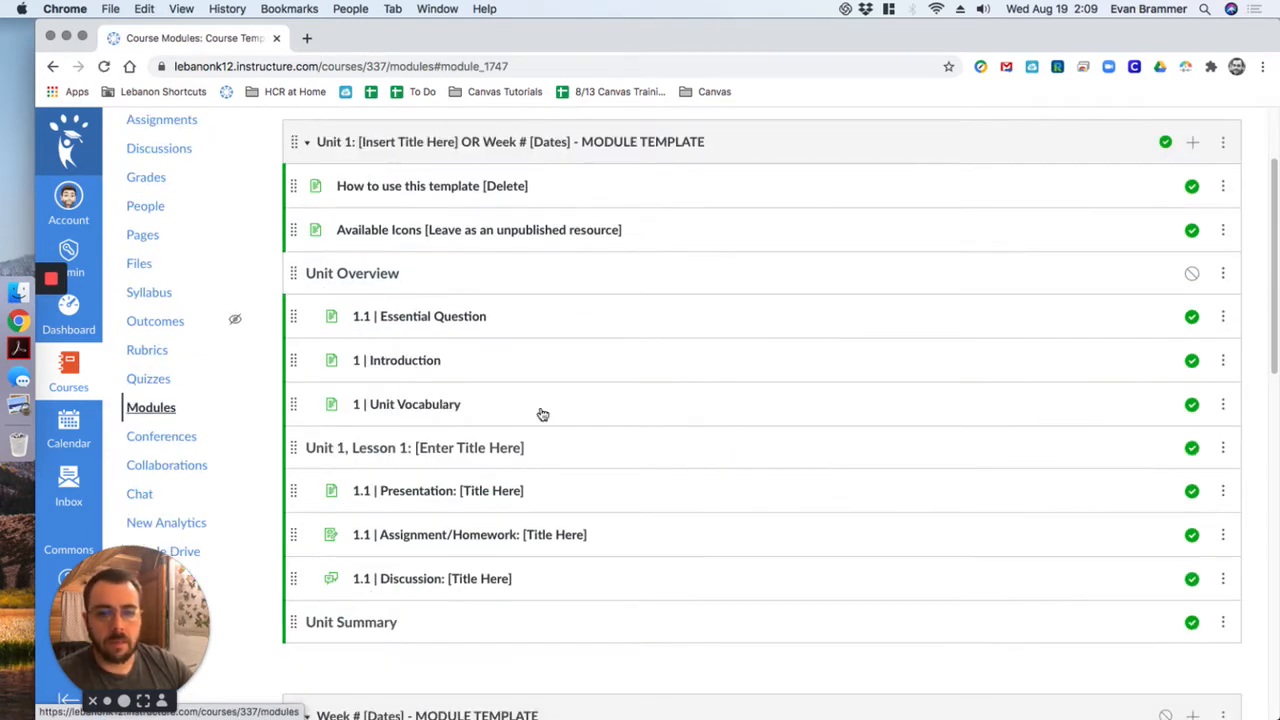
- Open "How to use this template [Delete]" from the Unit 1 module in a new browser tab and read it
{"action": "mouse_move", "coordinate": [1273, 228]}
{"action": "left_mouse_down"}
{"action": "mouse_move", "coordinate": [1262, 166]}
{"action": "mouse_move", "coordinate": [1271, 543]}
{"action": "mouse_move", "coordinate": [1269, 218]}
{"action": "left_mouse_up"}
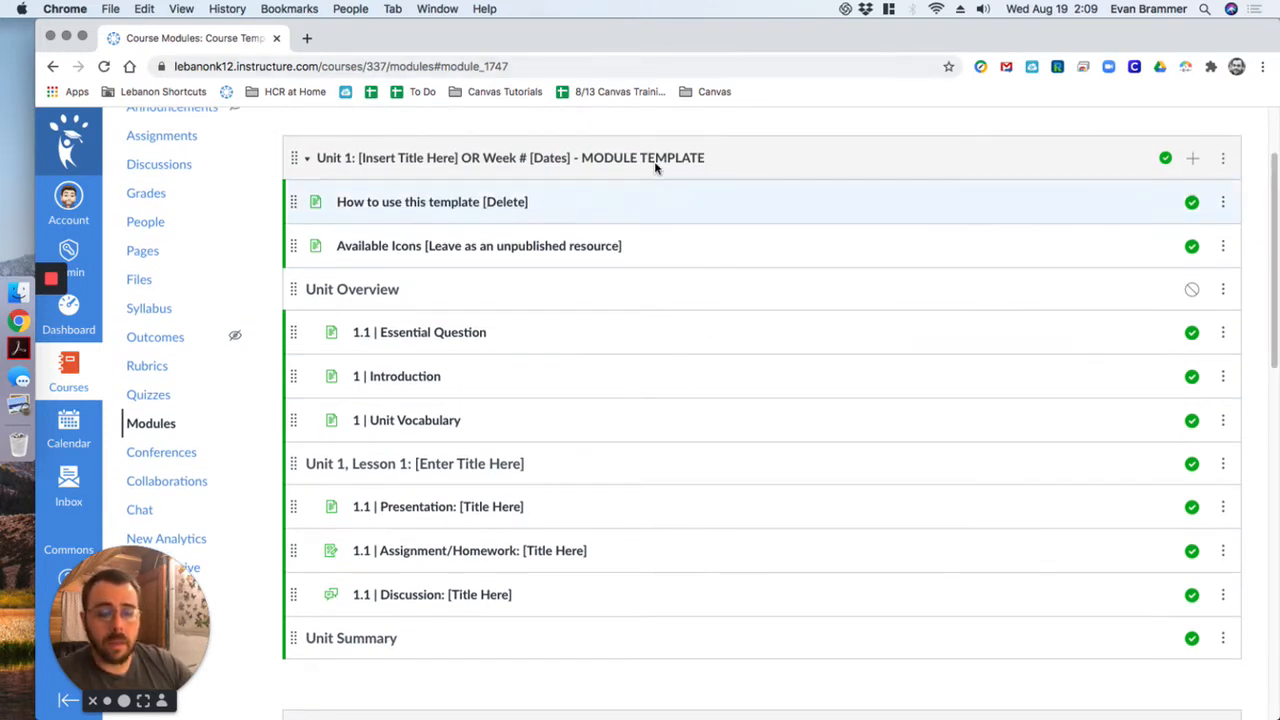
{"action": "left_click", "coordinate": [478, 201], "text": "super"}
{"action": "left_click", "coordinate": [340, 37]}
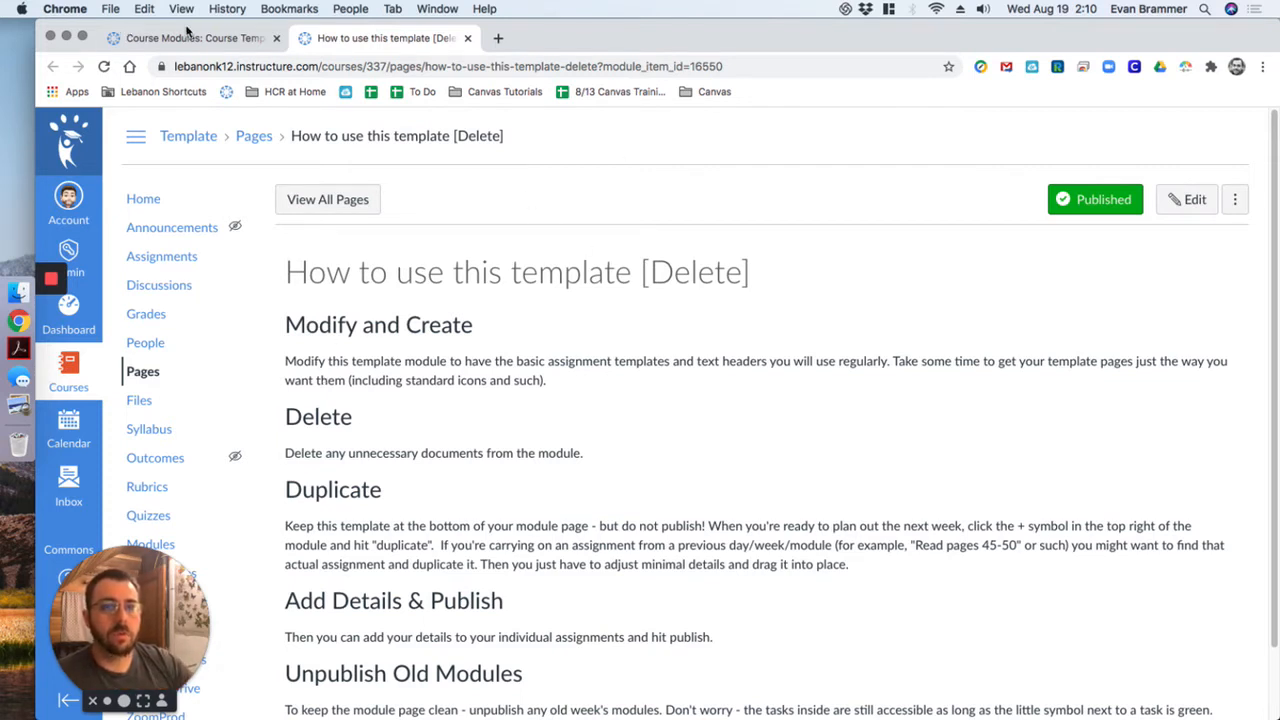
- Open "Available Icons [Leave as an unpublished resource]" from the module in a new browser tab and examine its instructions and icon sizes
{"action": "left_click", "coordinate": [185, 38]}
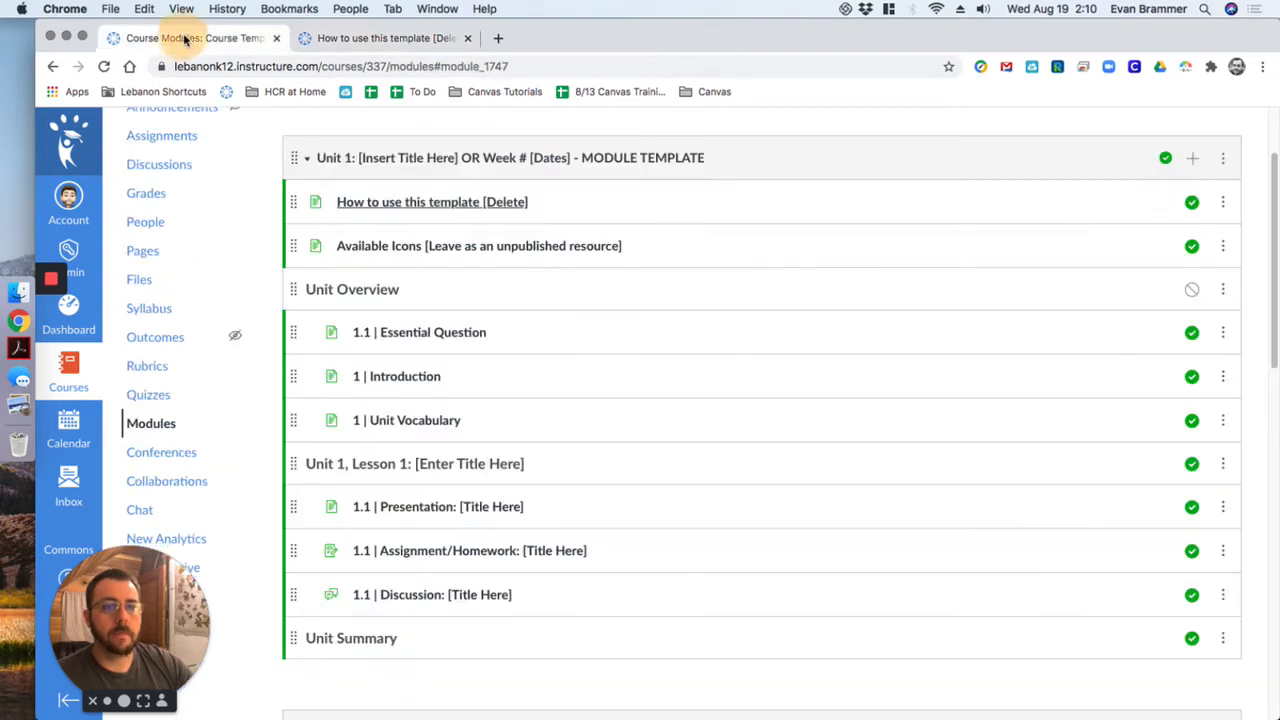
{"action": "left_click", "coordinate": [437, 254], "text": "super"}
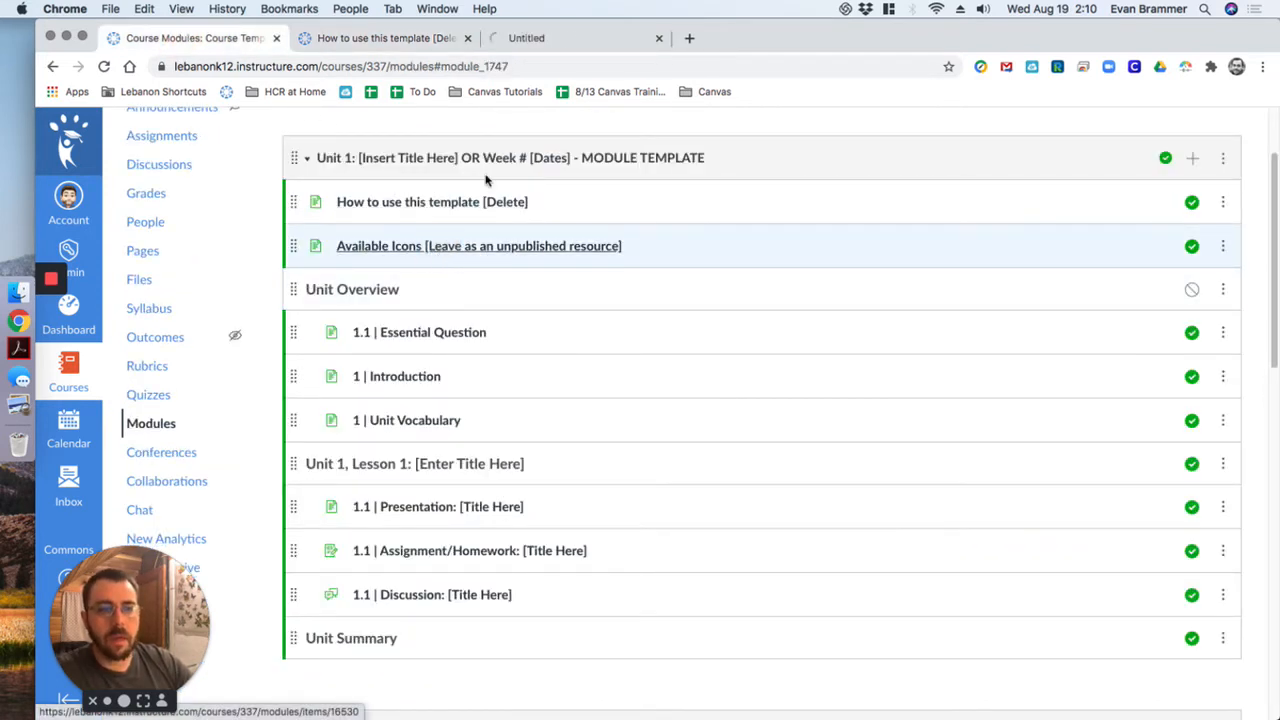
{"action": "left_click", "coordinate": [544, 37]}
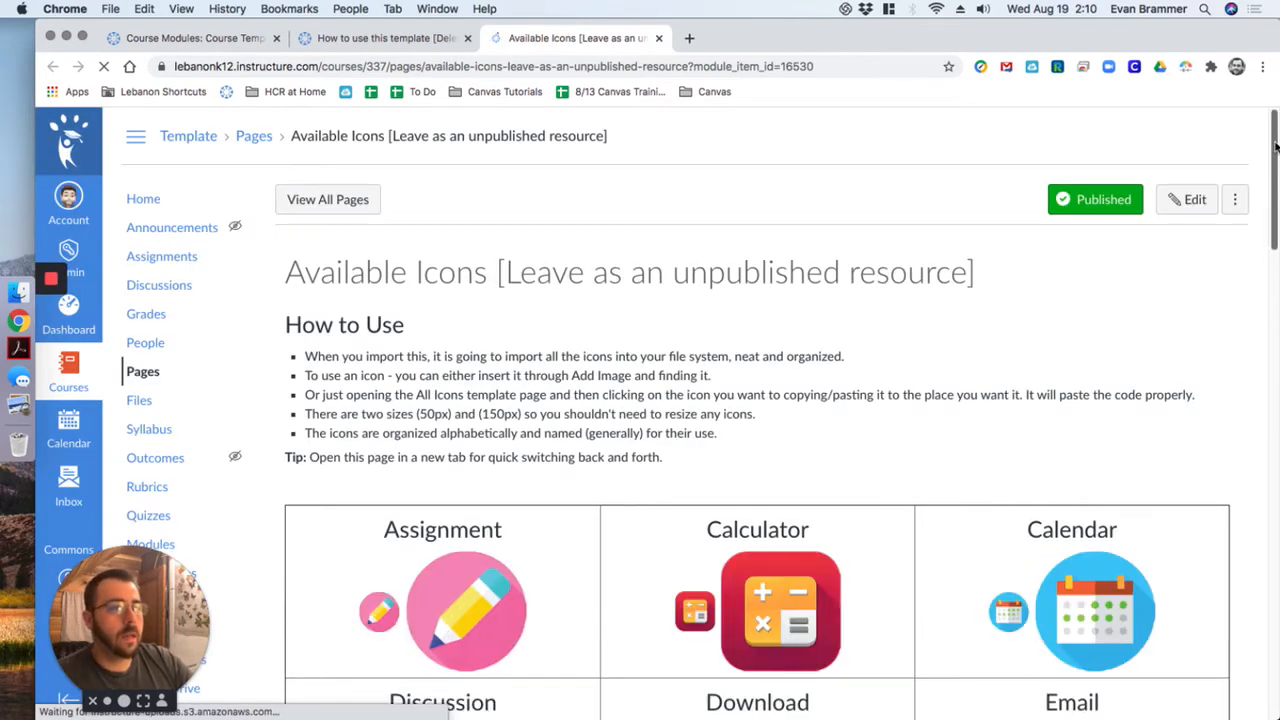
{"action": "left_click", "coordinate": [1274, 143]}
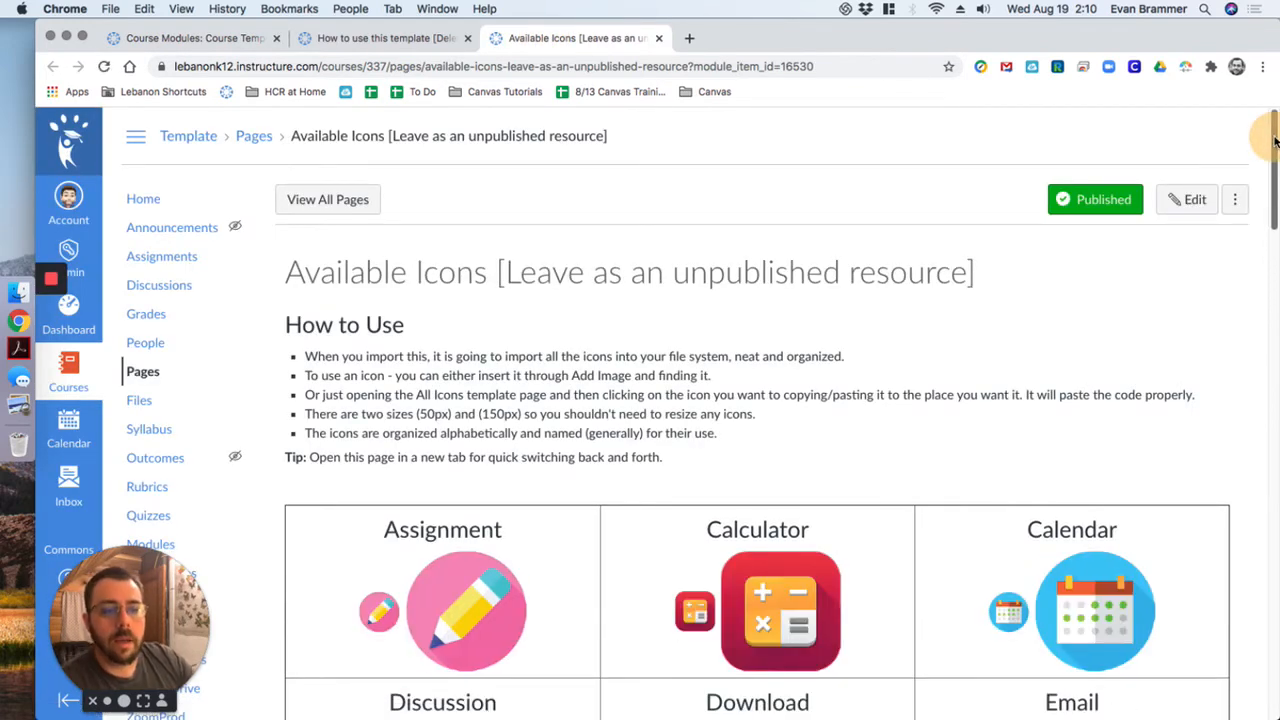
{"action": "mouse_move", "coordinate": [1274, 143]}
{"action": "left_mouse_down"}
{"action": "mouse_move", "coordinate": [1274, 610]}
{"action": "mouse_move", "coordinate": [1272, 125]}
{"action": "left_mouse_up"}
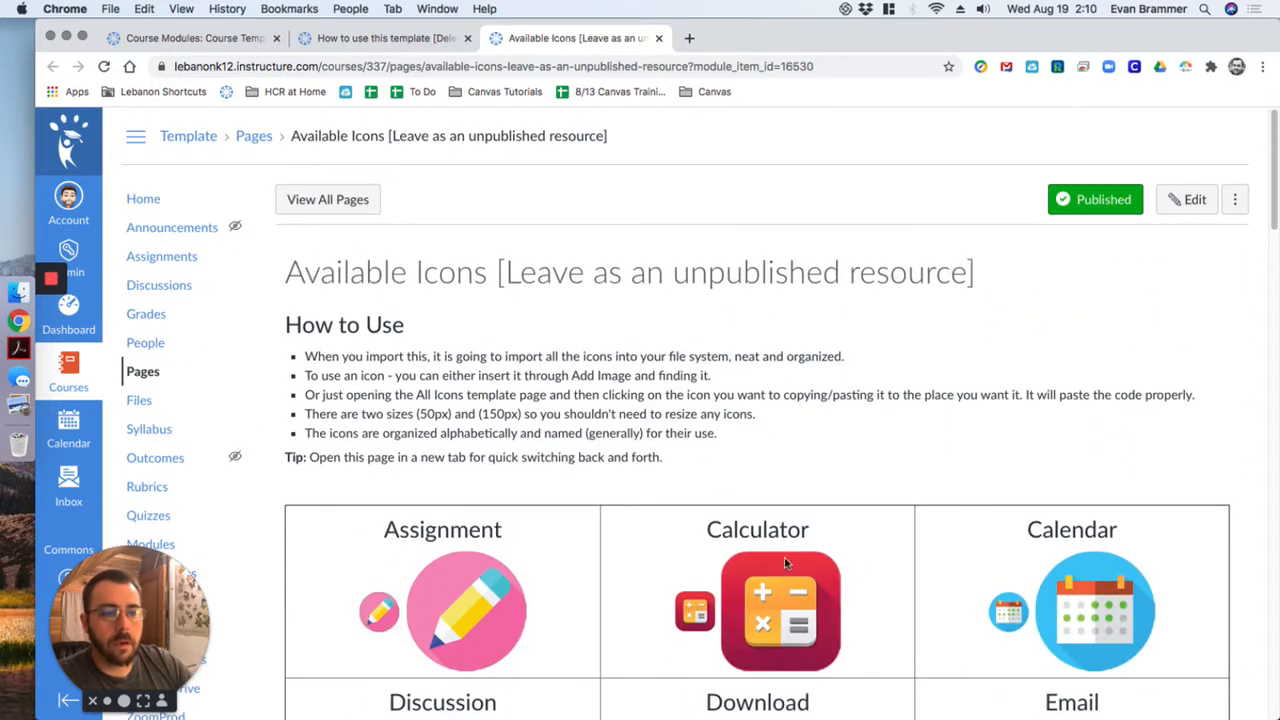
{"action": "scroll", "coordinate": [580, 432], "scroll_direction": "down", "scroll_amount": 1}
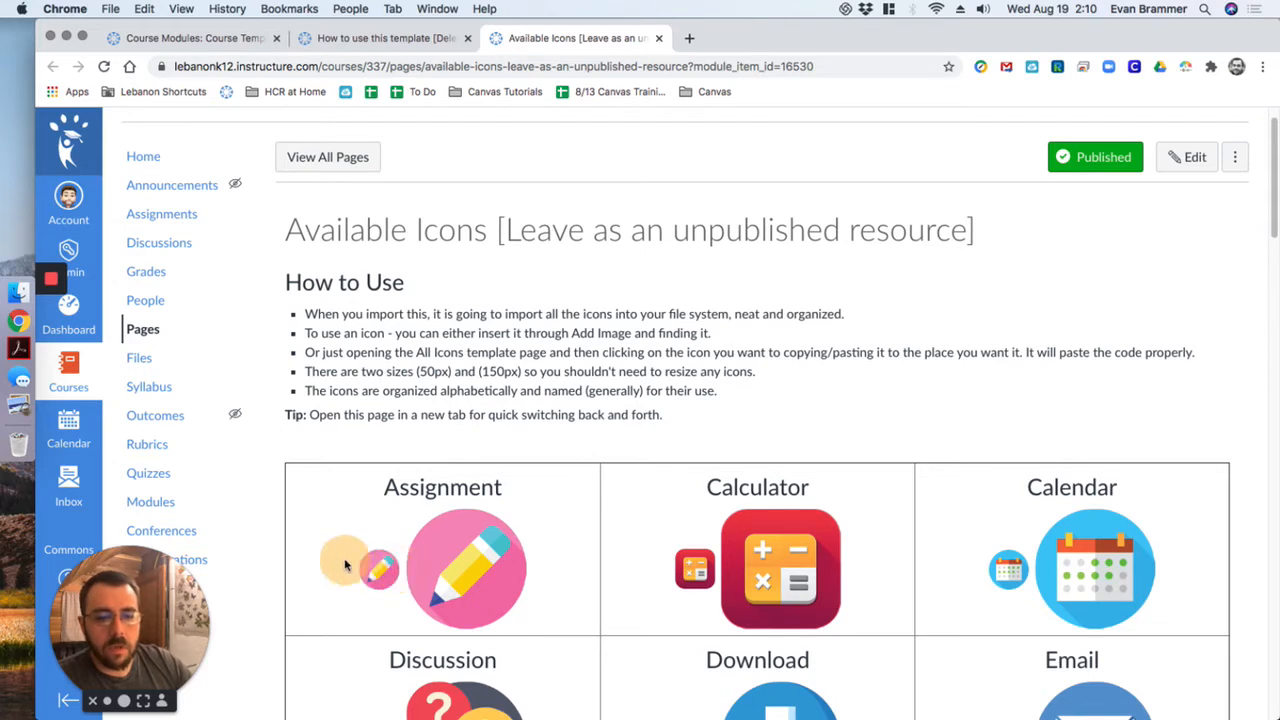
{"action": "scroll", "coordinate": [475, 559], "scroll_direction": "down", "scroll_amount": 5}
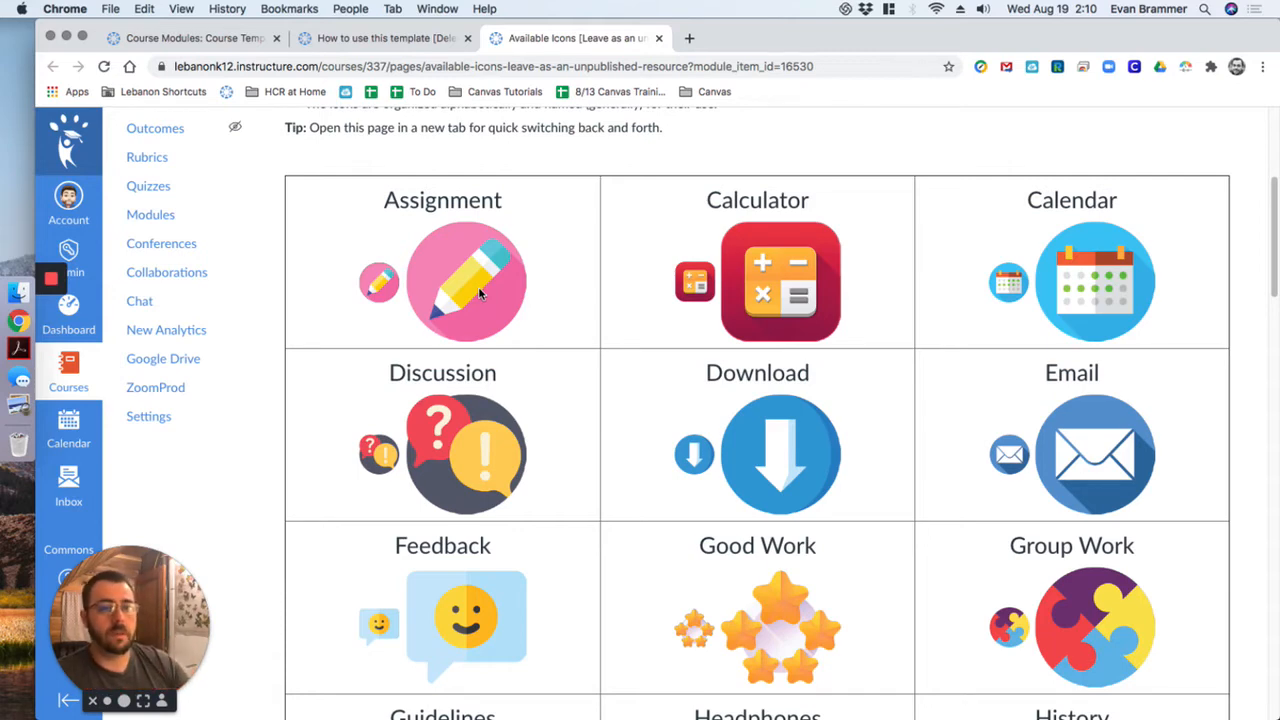
{"action": "left_click_drag", "start_coordinate": [394, 285], "coordinate": [361, 287]}
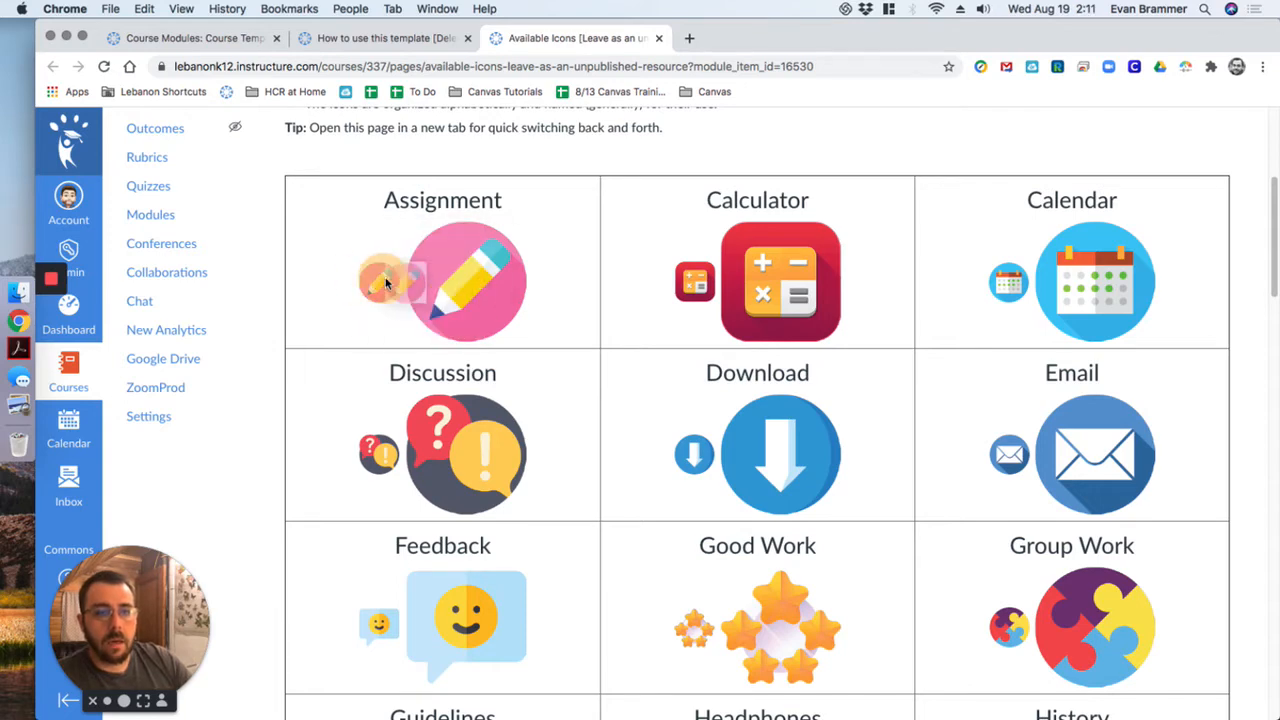
- Open the "1.1 | Presentation: [Title Here]" page from the Unit 1 module in a new browser tab
{"action": "left_click", "coordinate": [240, 38]}
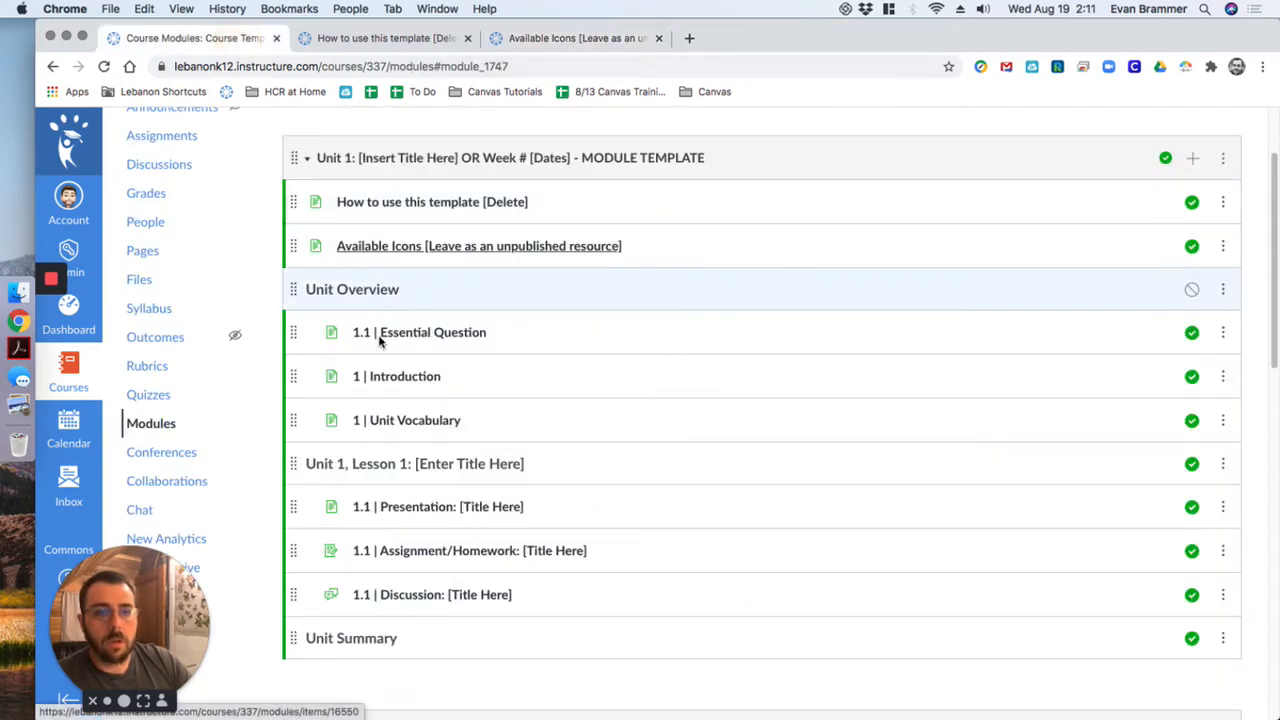
{"action": "left_click", "coordinate": [440, 510], "text": "super"}
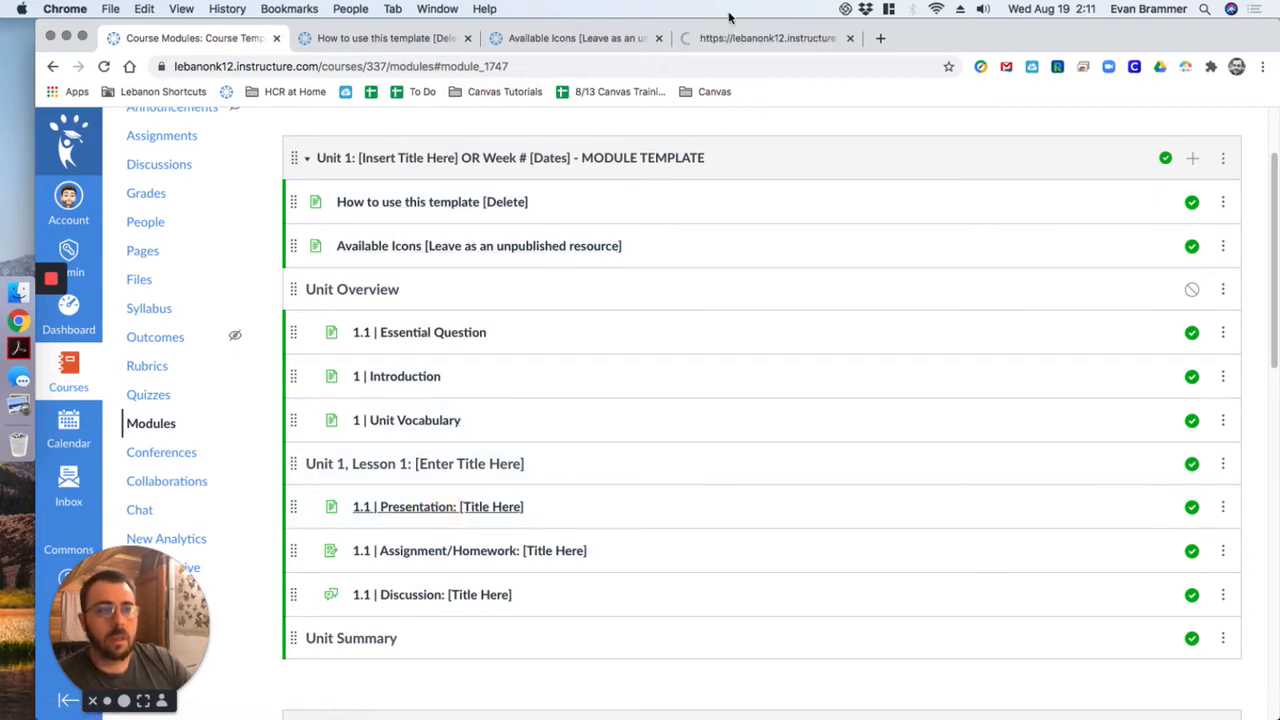
{"action": "left_click", "coordinate": [720, 42]}
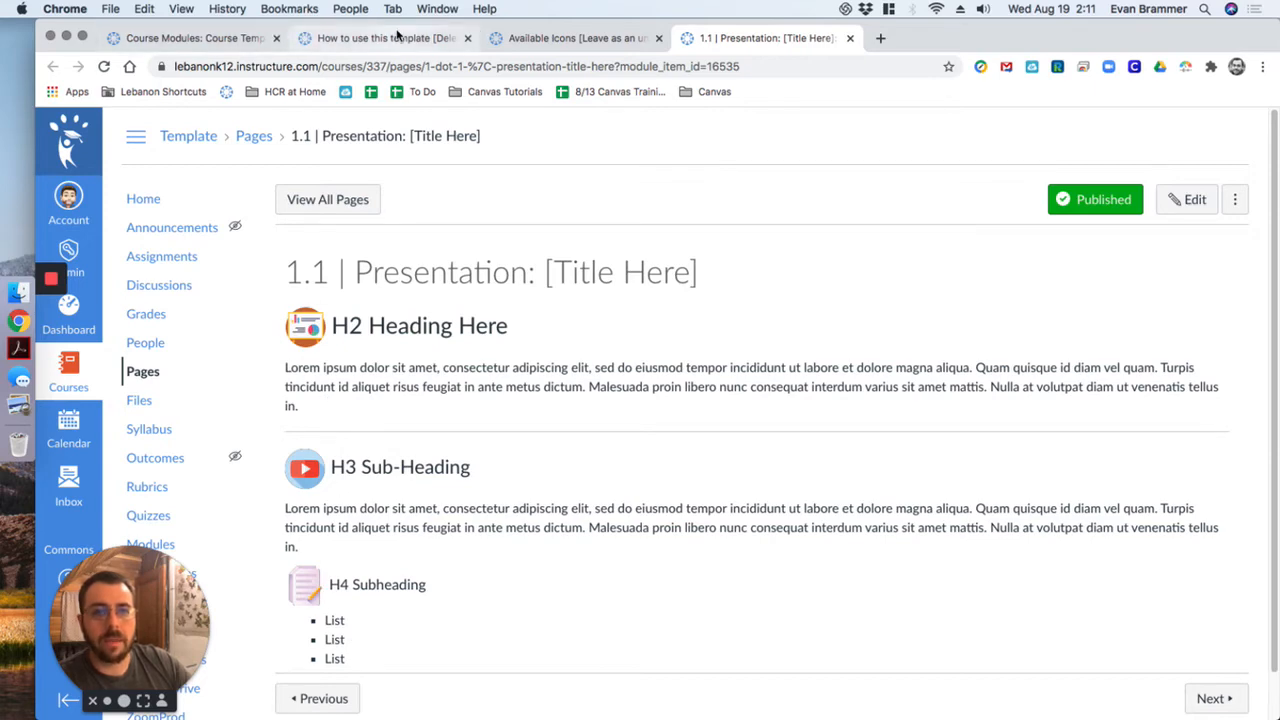
- Examine the icon table on the Available Icons page and the image options for the small Calculator icon
{"action": "left_click", "coordinate": [548, 38]}
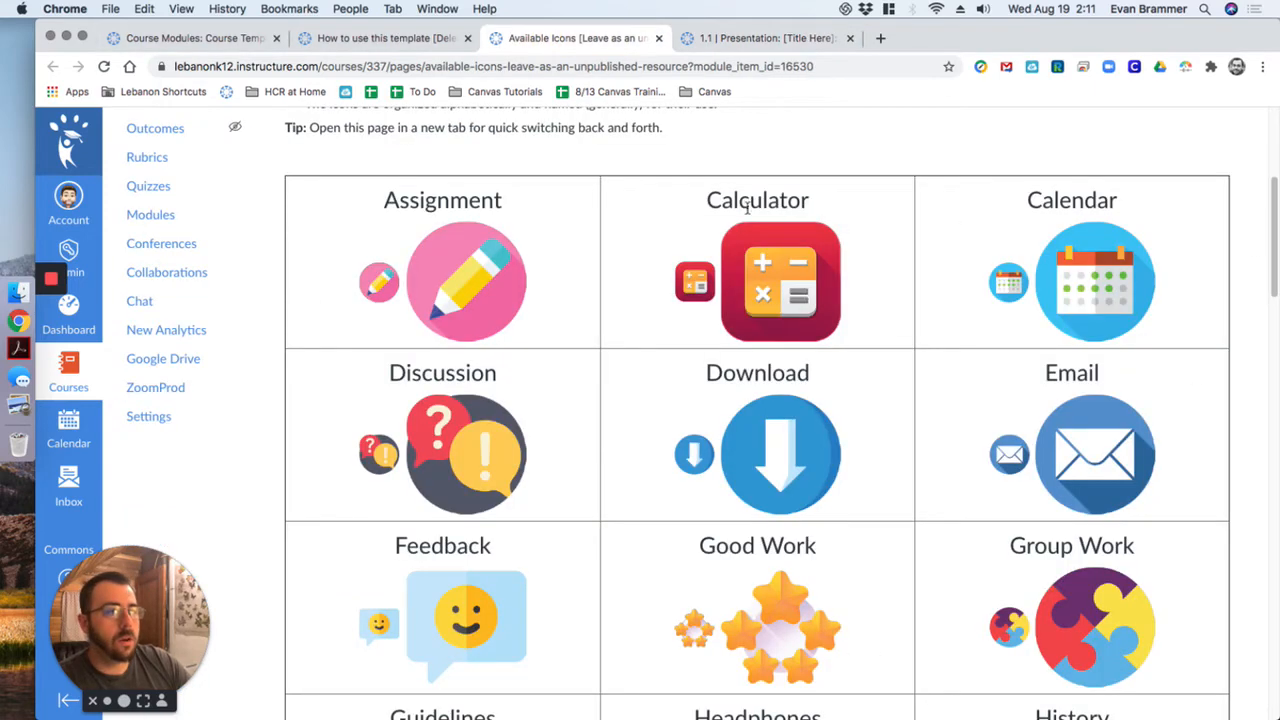
{"action": "left_click_drag", "start_coordinate": [395, 198], "coordinate": [528, 251]}
{"action": "left_click_drag", "start_coordinate": [1273, 228], "coordinate": [1271, 372]}
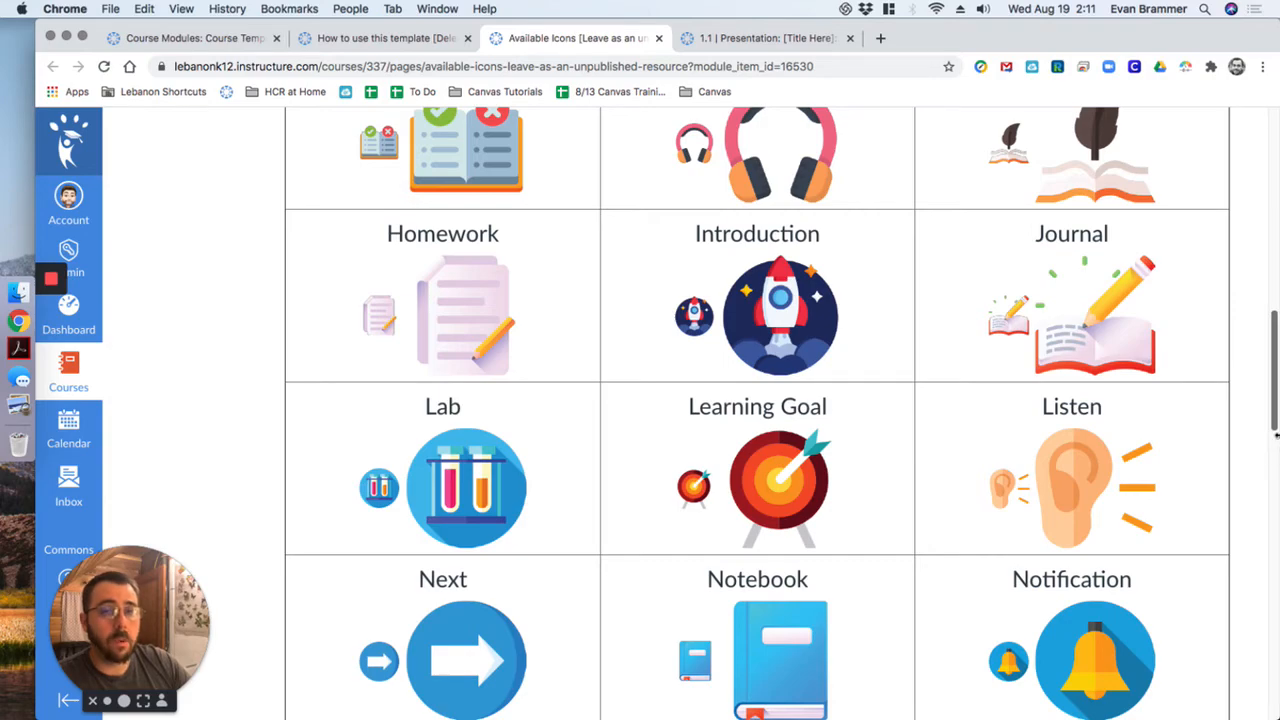
{"action": "left_click_drag", "start_coordinate": [1274, 418], "coordinate": [1266, 157]}
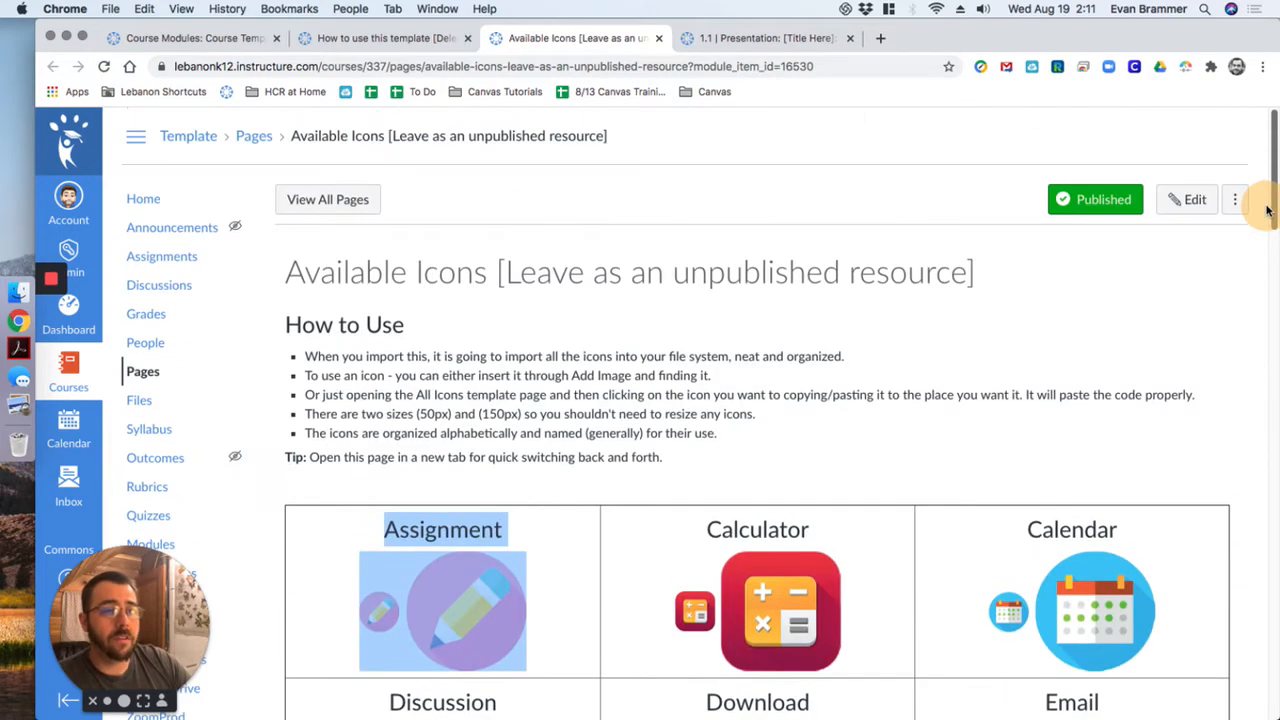
{"action": "scroll", "coordinate": [344, 678], "scroll_direction": "down", "scroll_amount": 1}
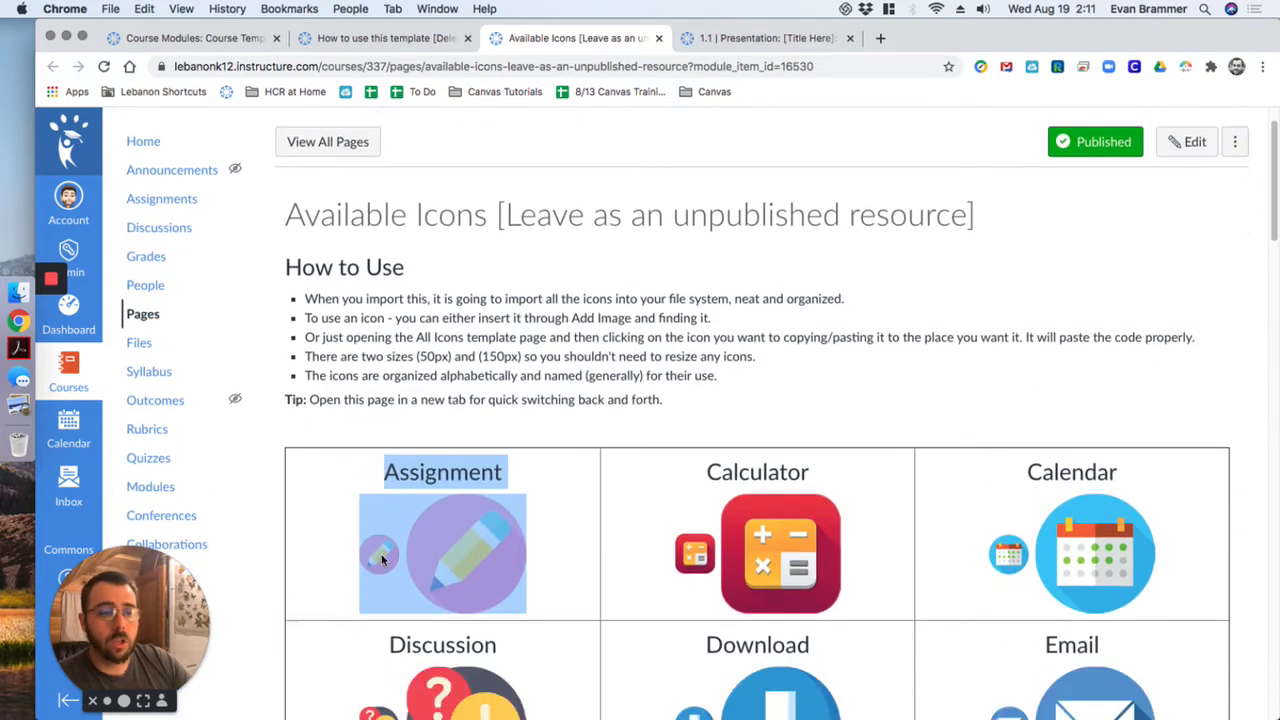
{"action": "left_click", "coordinate": [678, 549]}
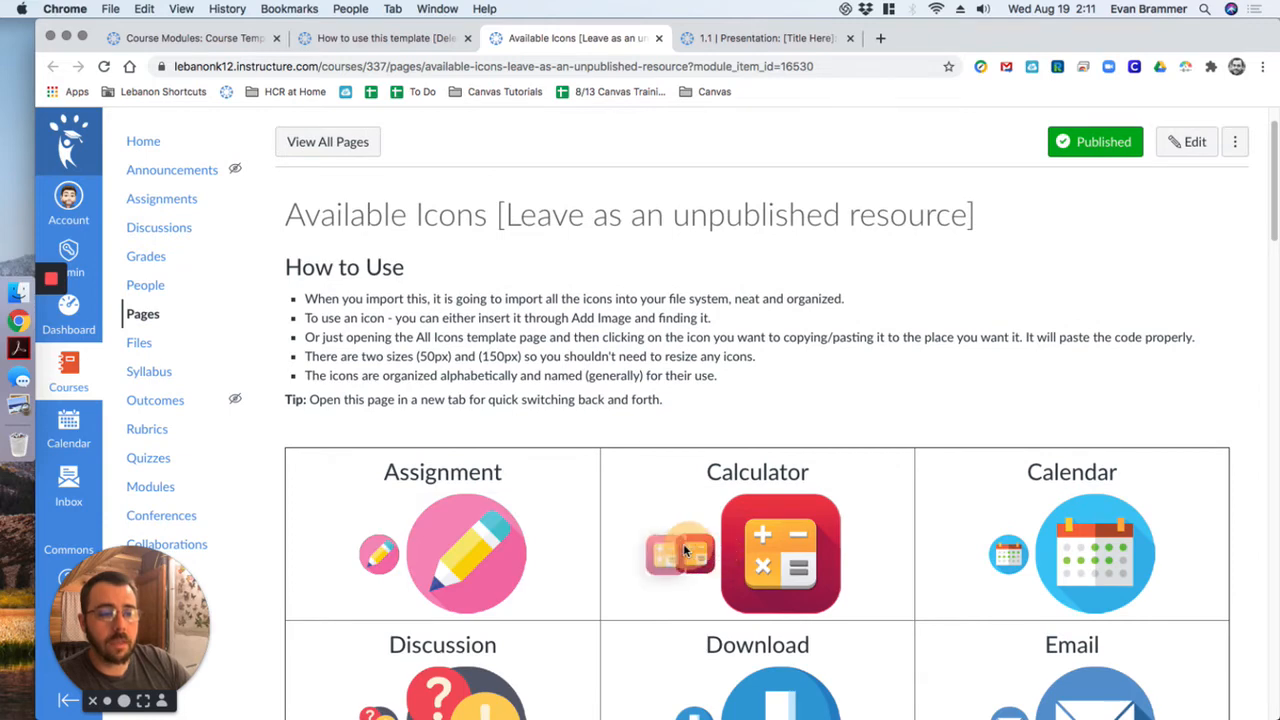
{"action": "right_click", "coordinate": [691, 551]}
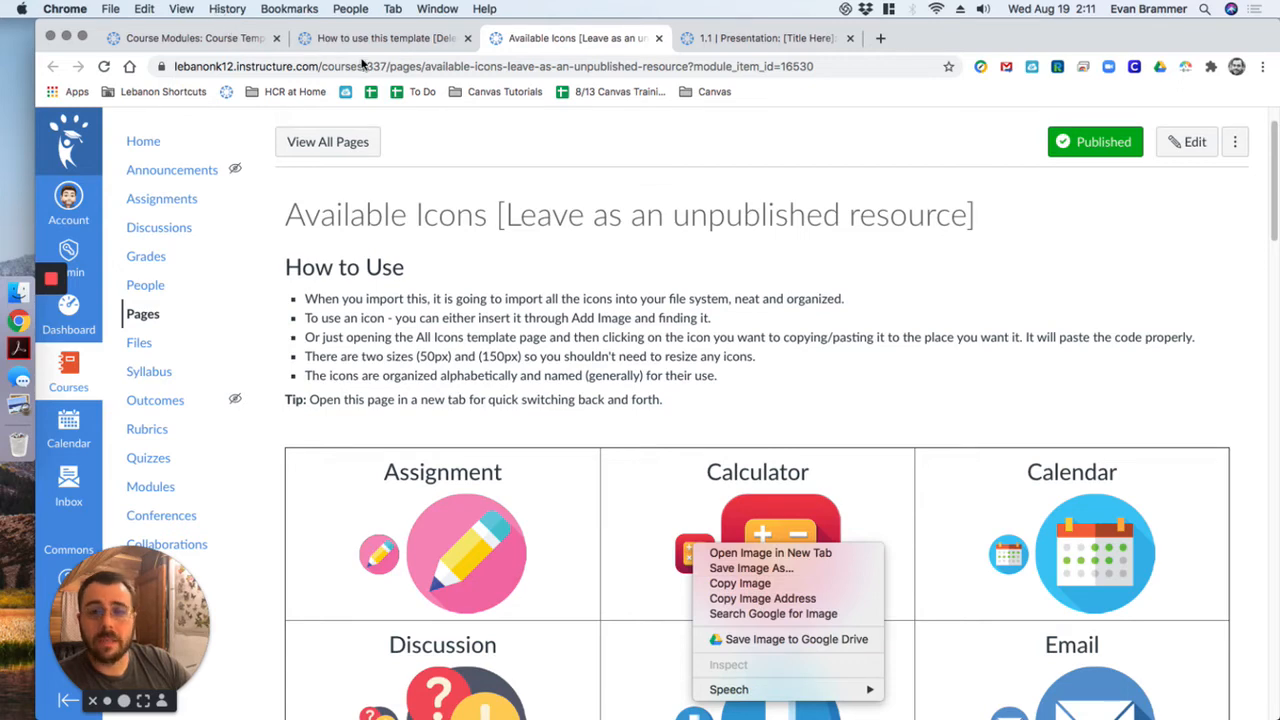
- Open the "1.1 | Presentation: [Title Here]" page for editing
{"action": "left_click", "coordinate": [706, 38]}
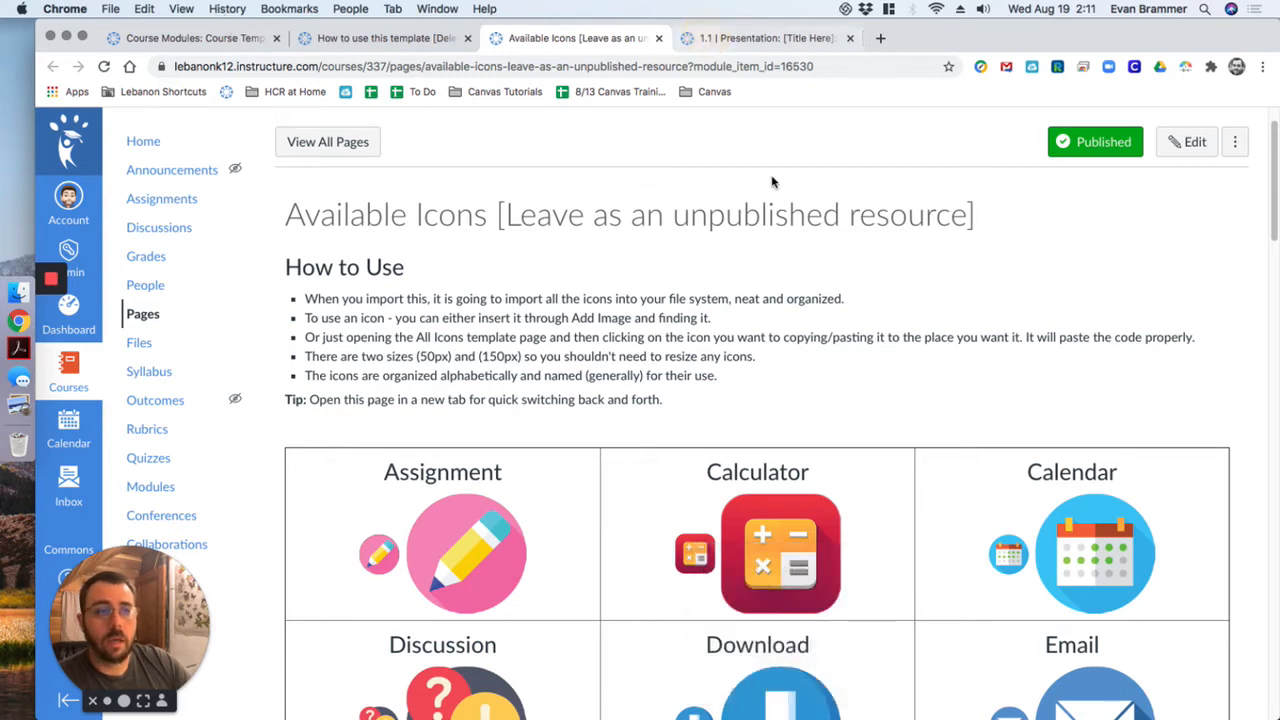
{"action": "left_click", "coordinate": [762, 41]}
{"action": "left_click", "coordinate": [1186, 200]}
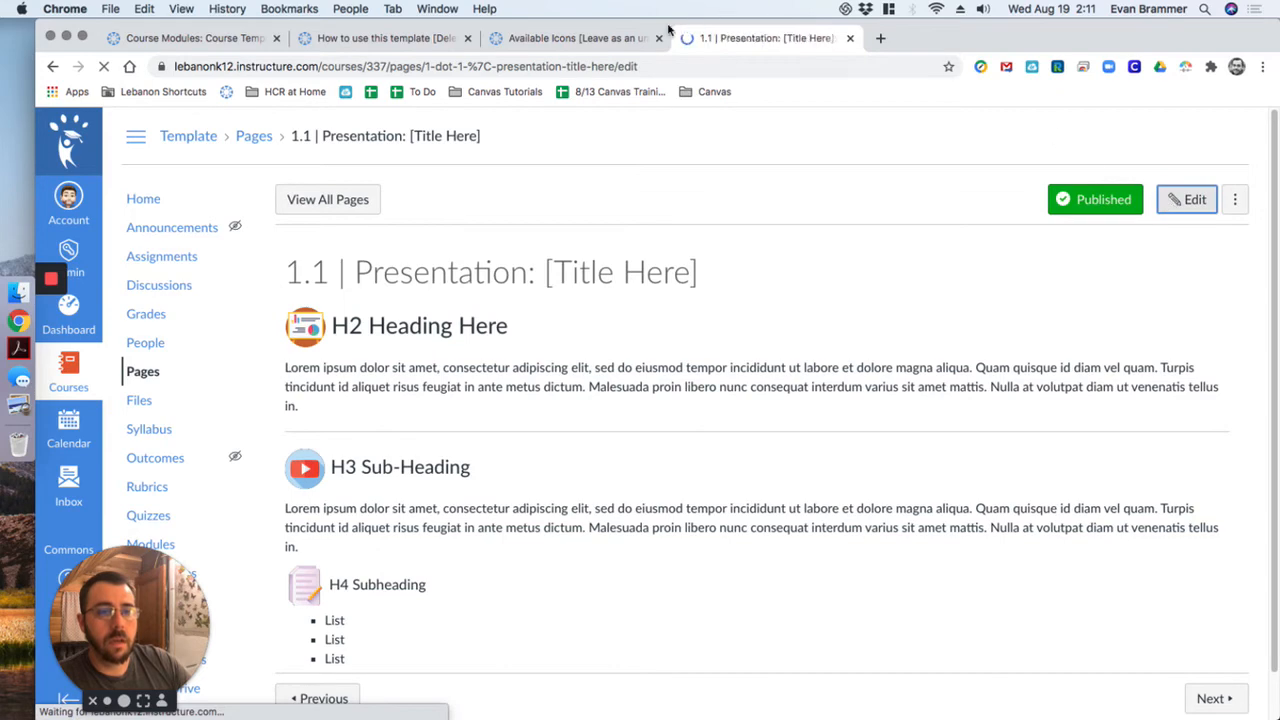
- Copy the small Calendar icon image from the Available Icons page and return to the Presentation page editor
{"action": "left_click", "coordinate": [543, 38]}
{"action": "scroll", "coordinate": [971, 380], "scroll_direction": "down", "scroll_amount": 5}
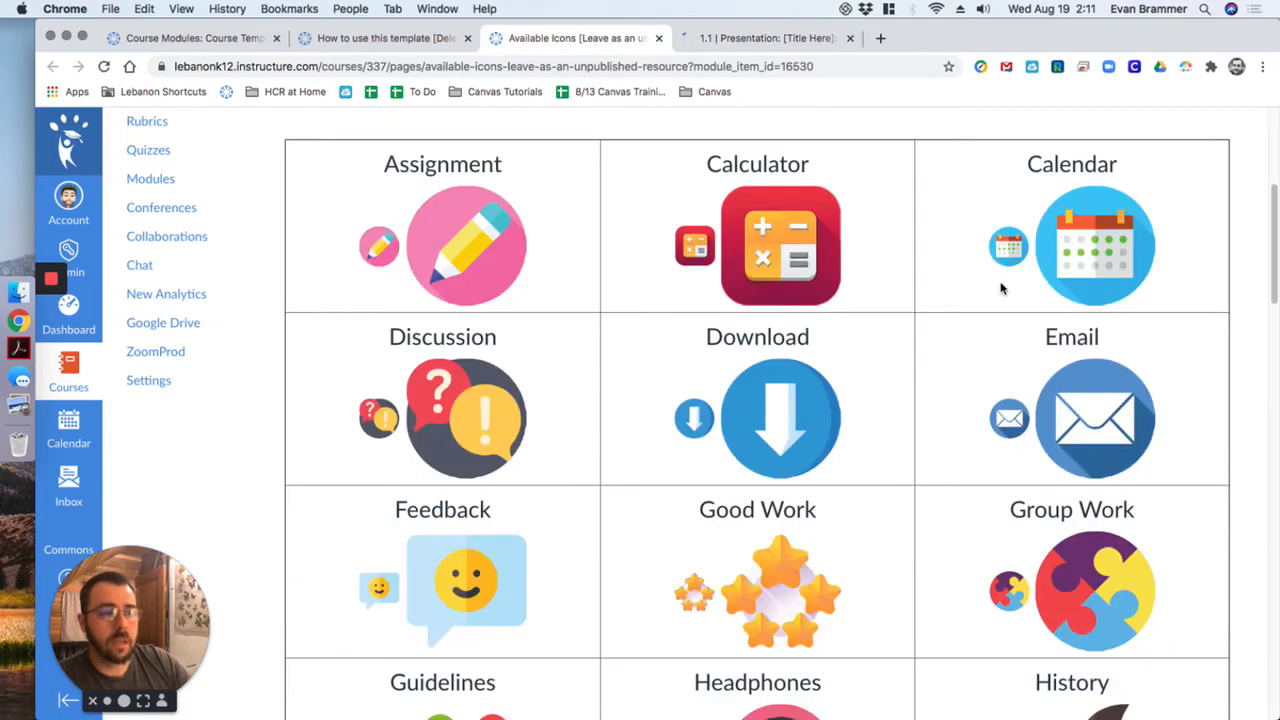
{"action": "right_click", "coordinate": [1006, 246]}
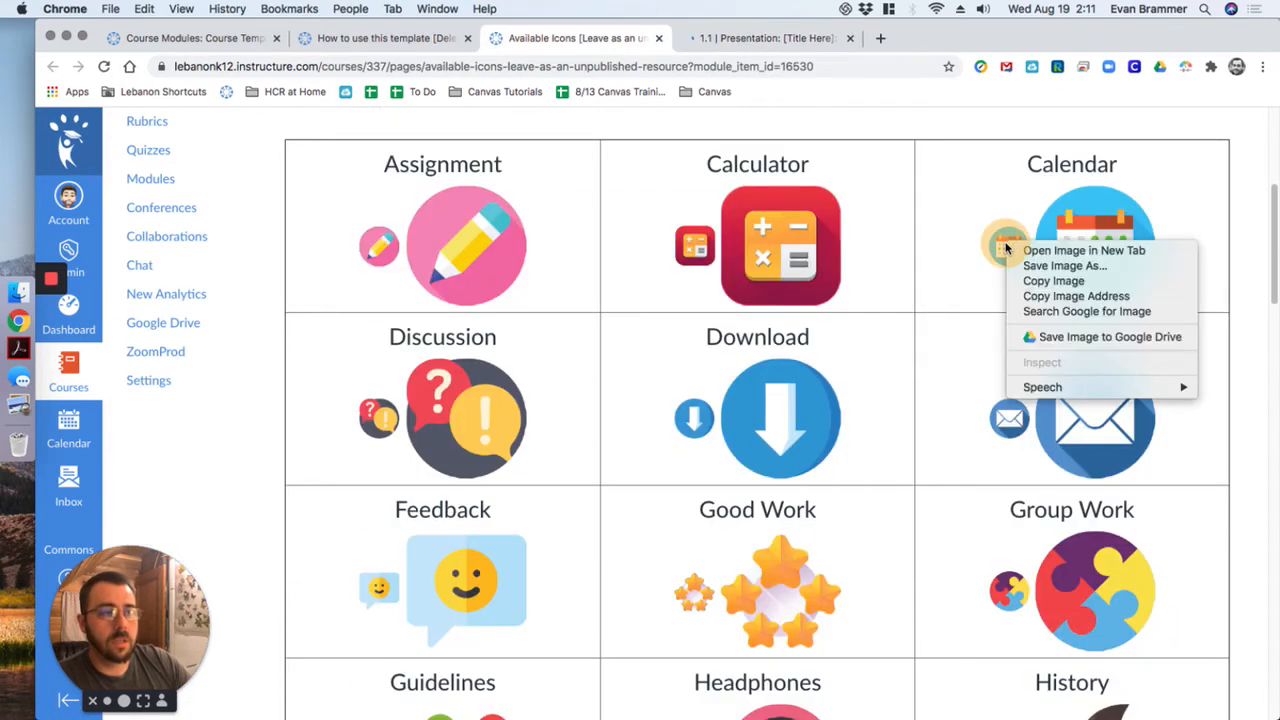
{"action": "left_click", "coordinate": [1050, 277]}
{"action": "left_click", "coordinate": [765, 38]}
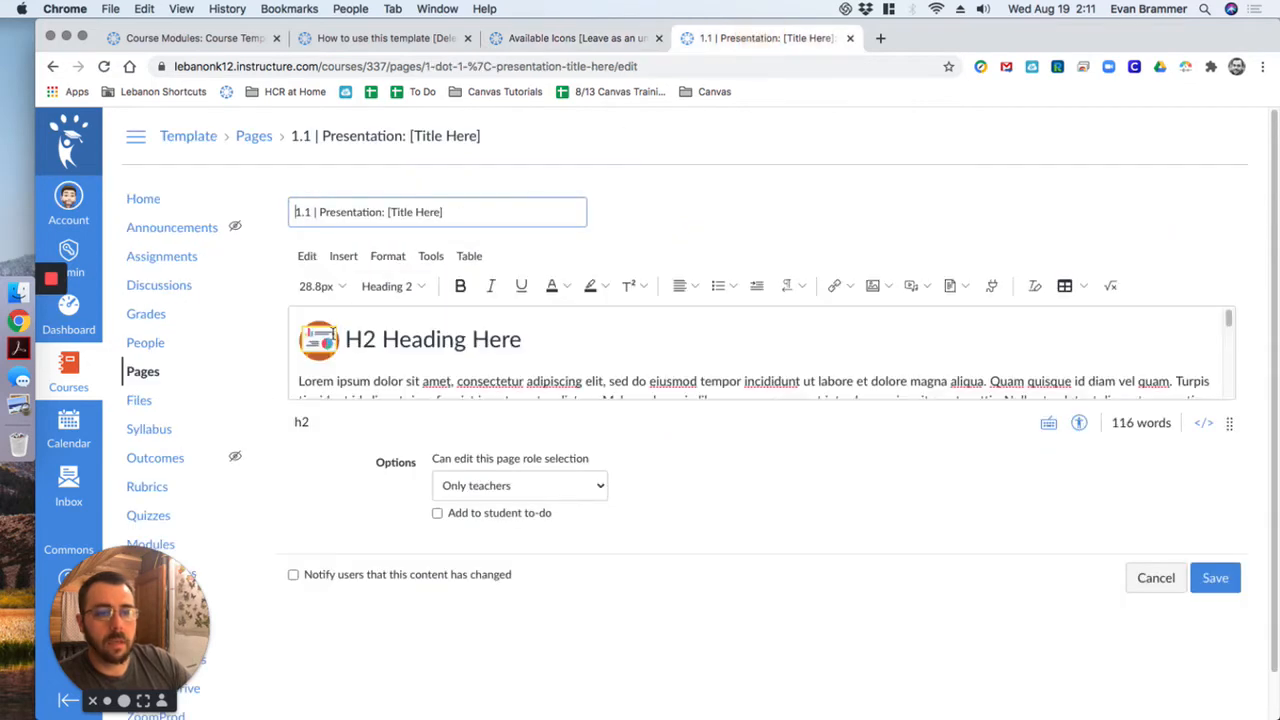
- Replace the icon beside the H2 heading on the Presentation page with the copied Calendar icon and save the page
{"action": "left_click", "coordinate": [335, 338]}
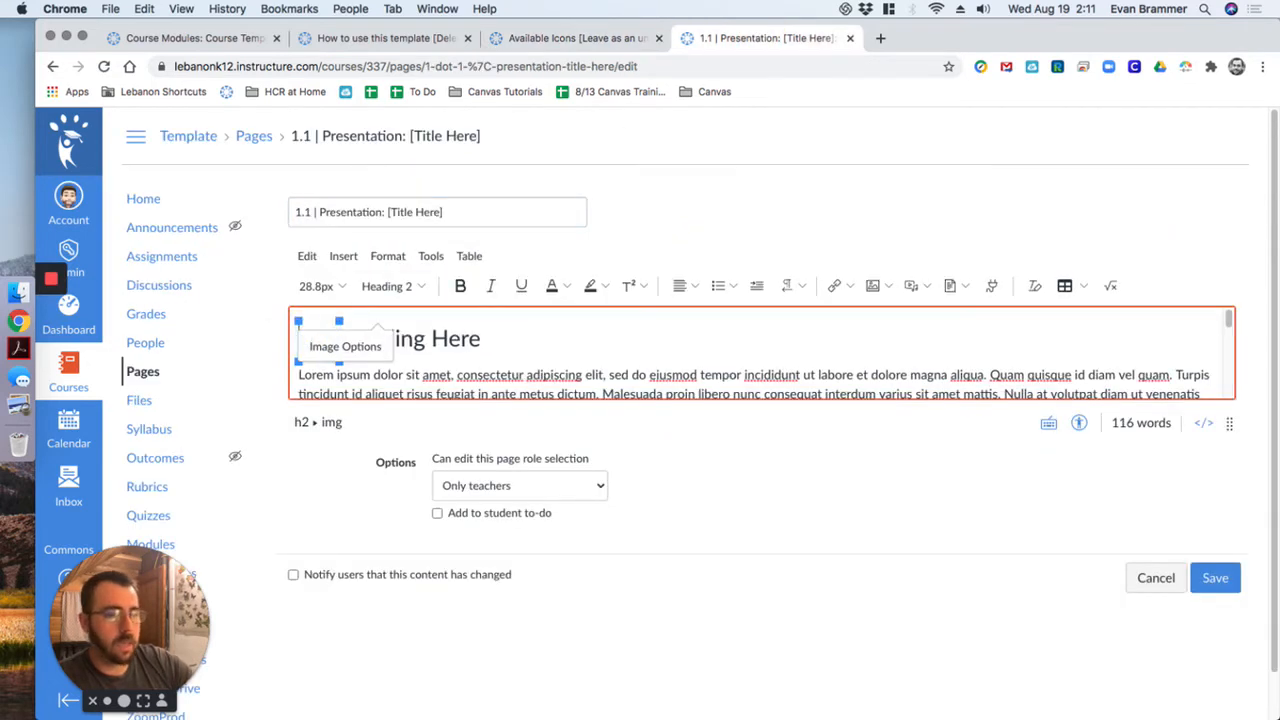
{"action": "key", "text": "BackSpace"}
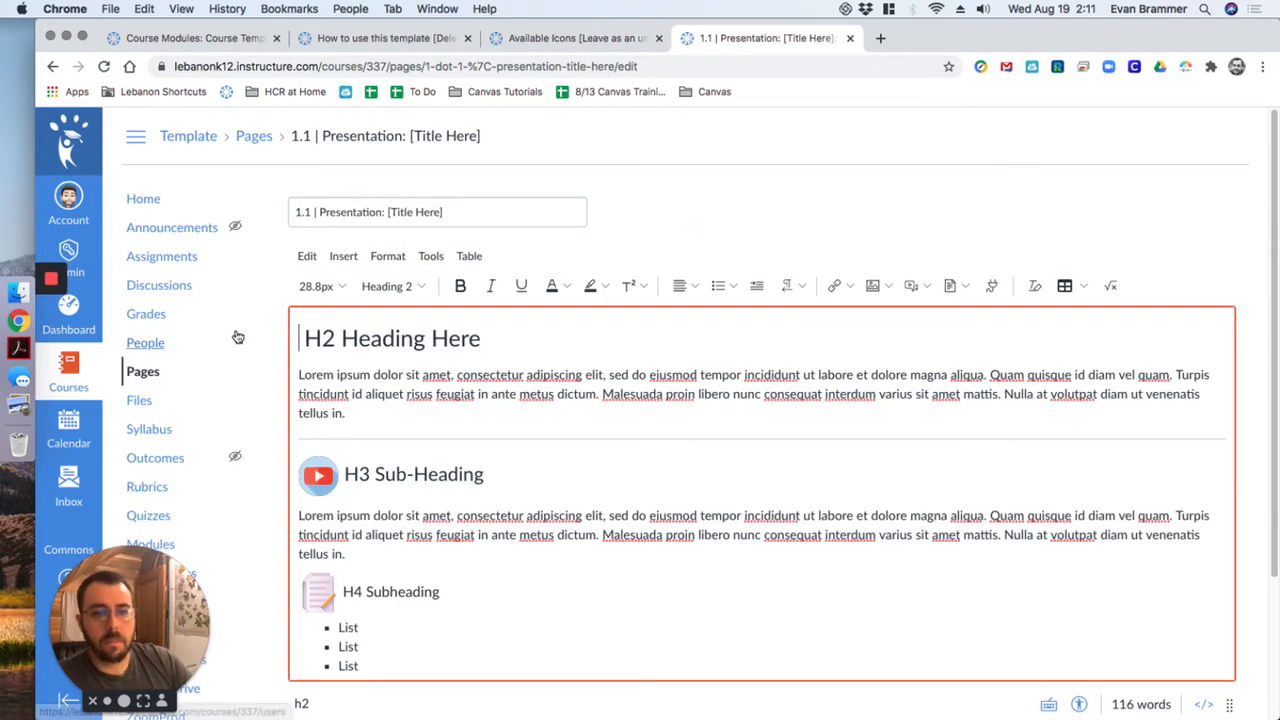
{"action": "right_click", "coordinate": [302, 340]}
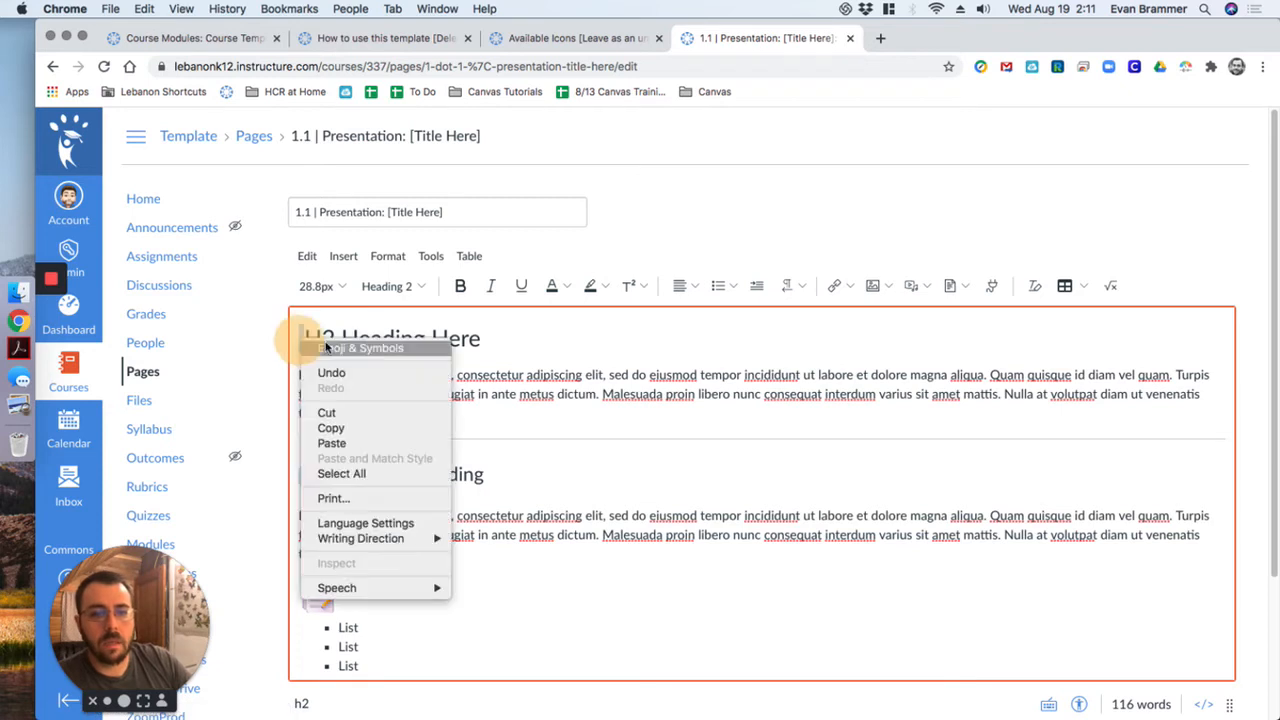
{"action": "left_click", "coordinate": [389, 443]}
{"action": "left_click", "coordinate": [318, 341]}
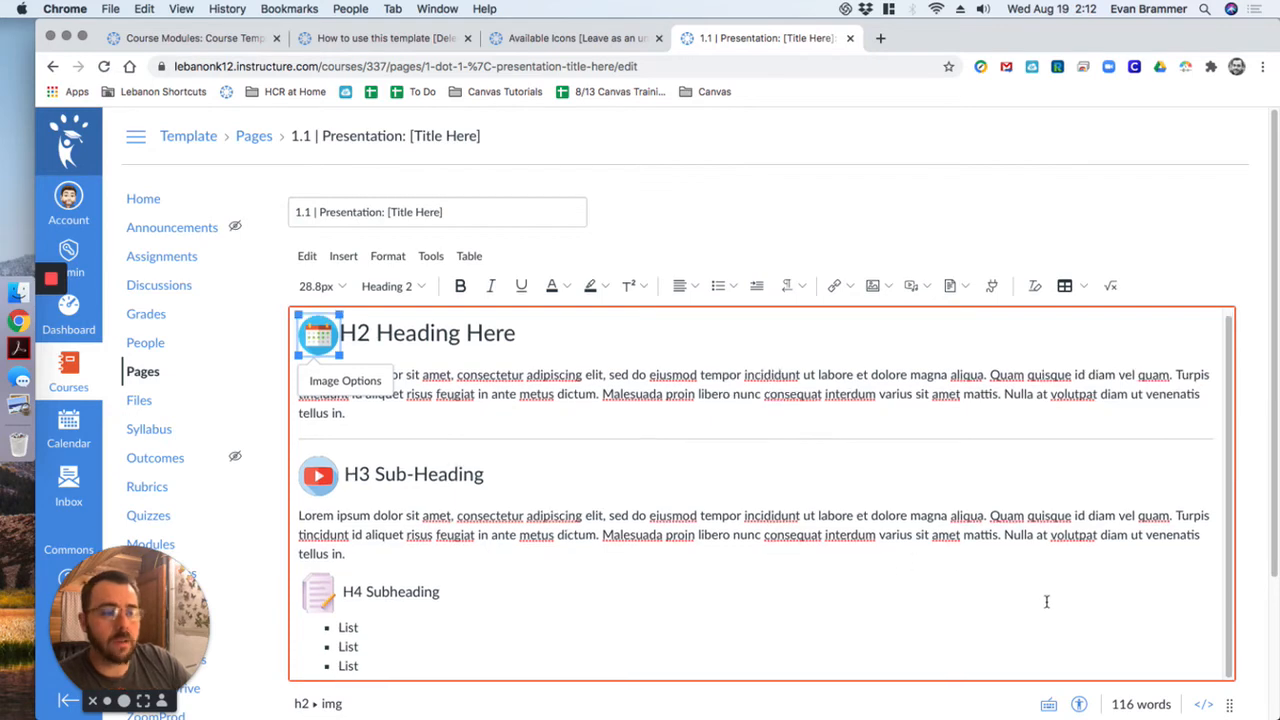
{"action": "scroll", "coordinate": [1046, 600], "scroll_direction": "down", "scroll_amount": 3}
{"action": "left_click", "coordinate": [1214, 676]}
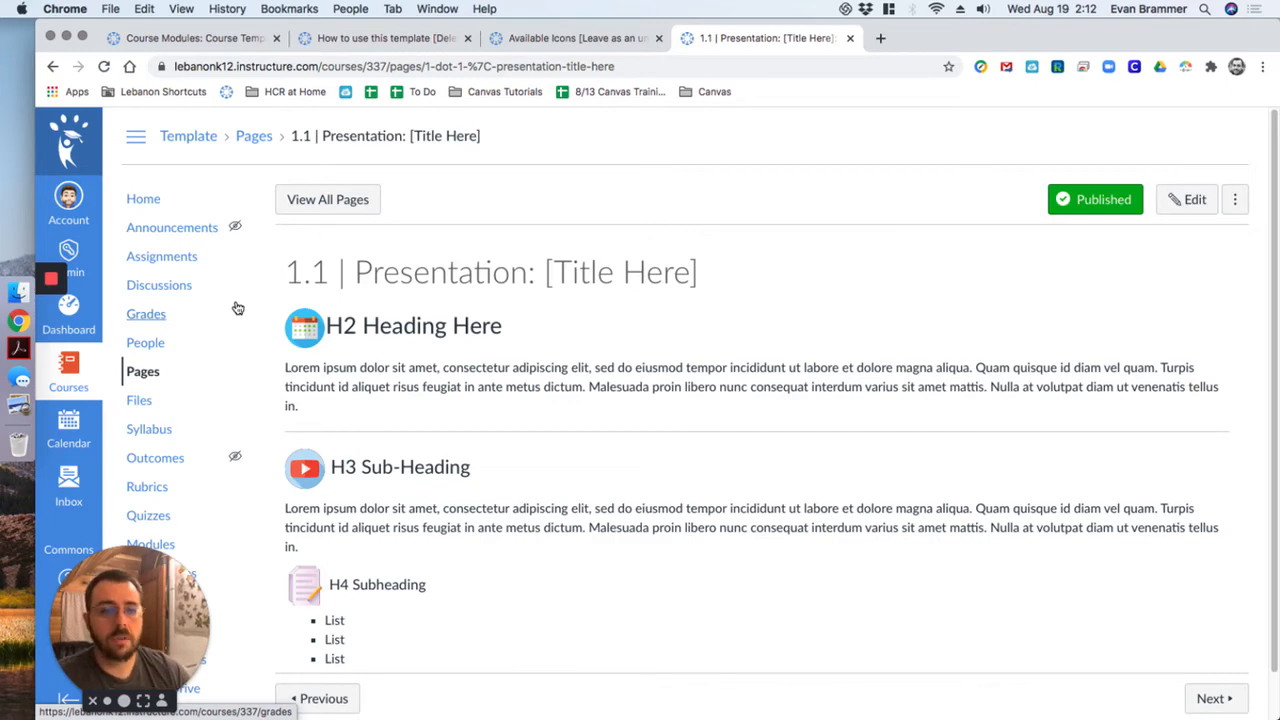
- Split the Available Icons page into its own window and arrange it side by side with the Presentation page window
{"action": "left_click", "coordinate": [530, 38]}
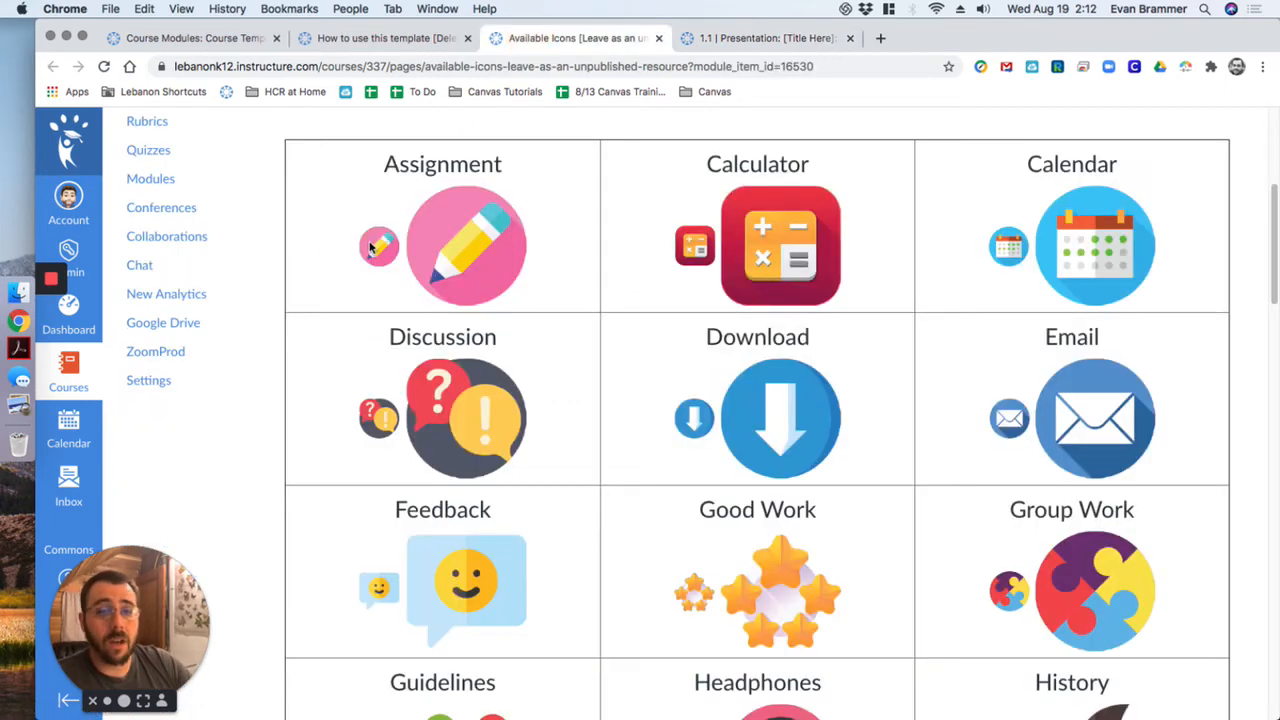
{"action": "left_click", "coordinate": [760, 38]}
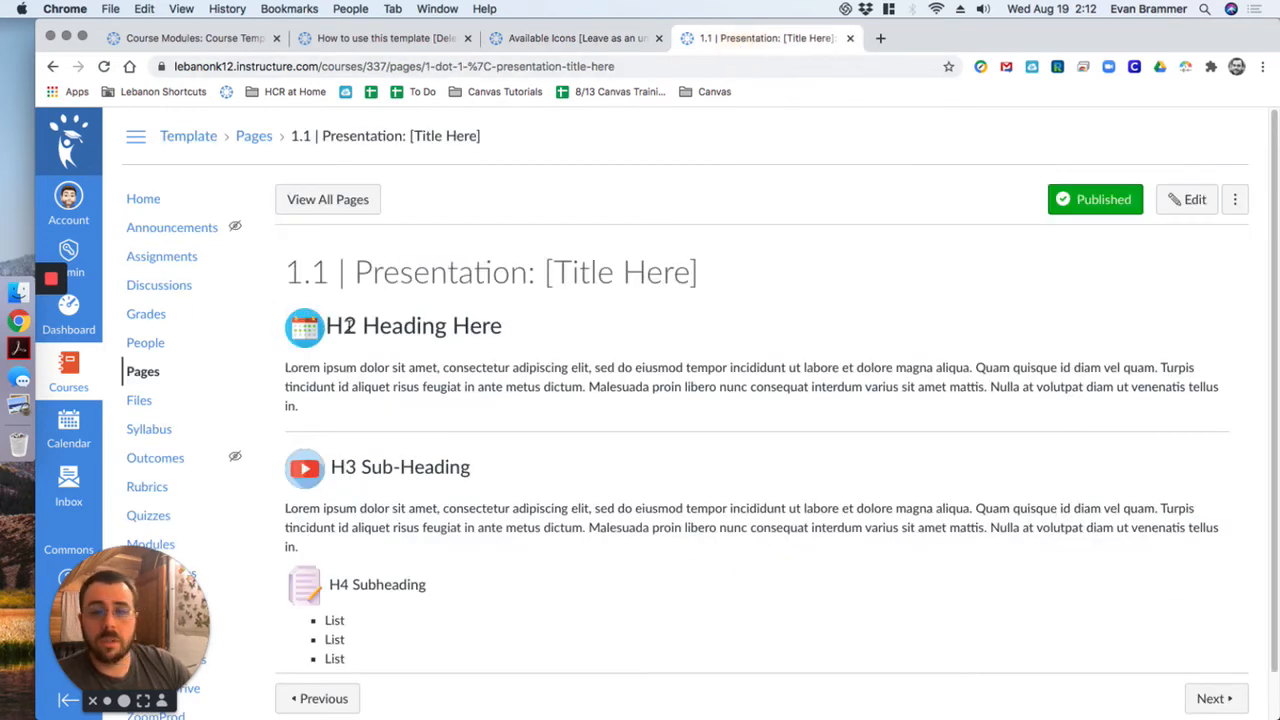
{"action": "left_click", "coordinate": [522, 40]}
{"action": "left_click_drag", "start_coordinate": [566, 46], "coordinate": [3, 335]}
{"action": "left_click_drag", "start_coordinate": [804, 45], "coordinate": [1276, 415]}
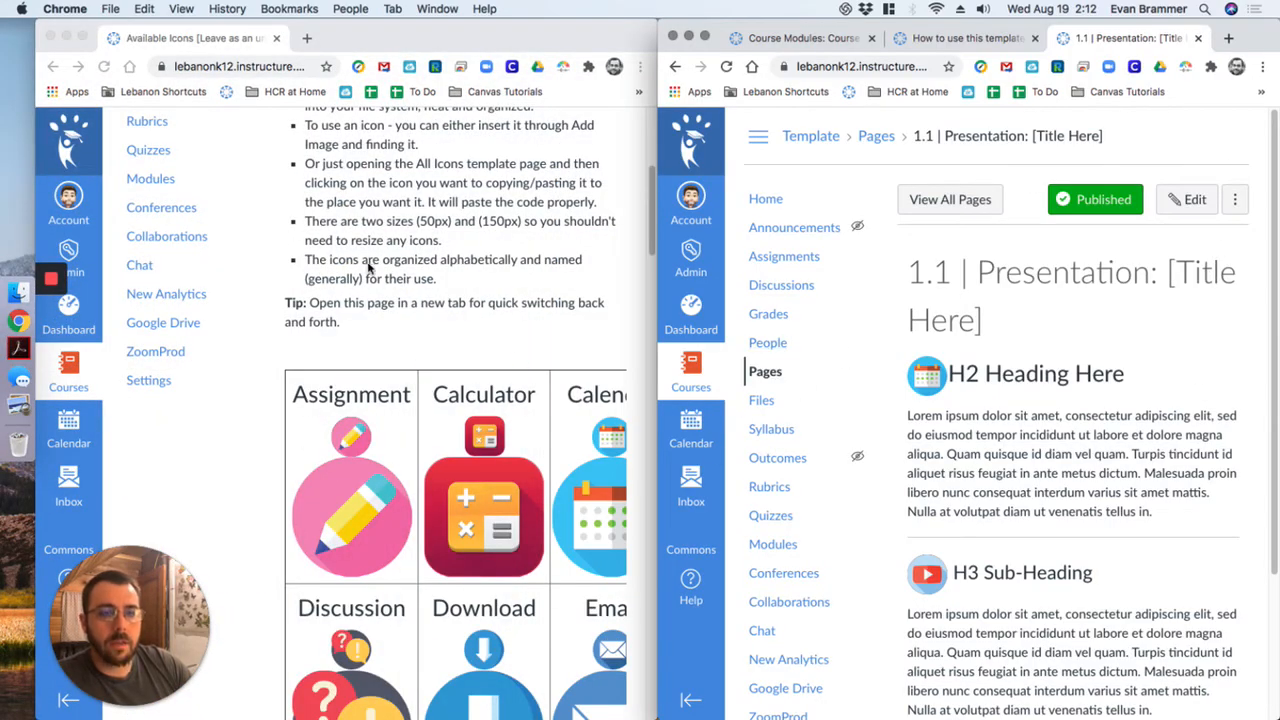
- Hide the course navigation on the Available Icons page, and enlarge the Presentation page's window back to full width
{"action": "scroll", "coordinate": [368, 266], "scroll_direction": "up", "scroll_amount": 5}
{"action": "left_click", "coordinate": [137, 147]}
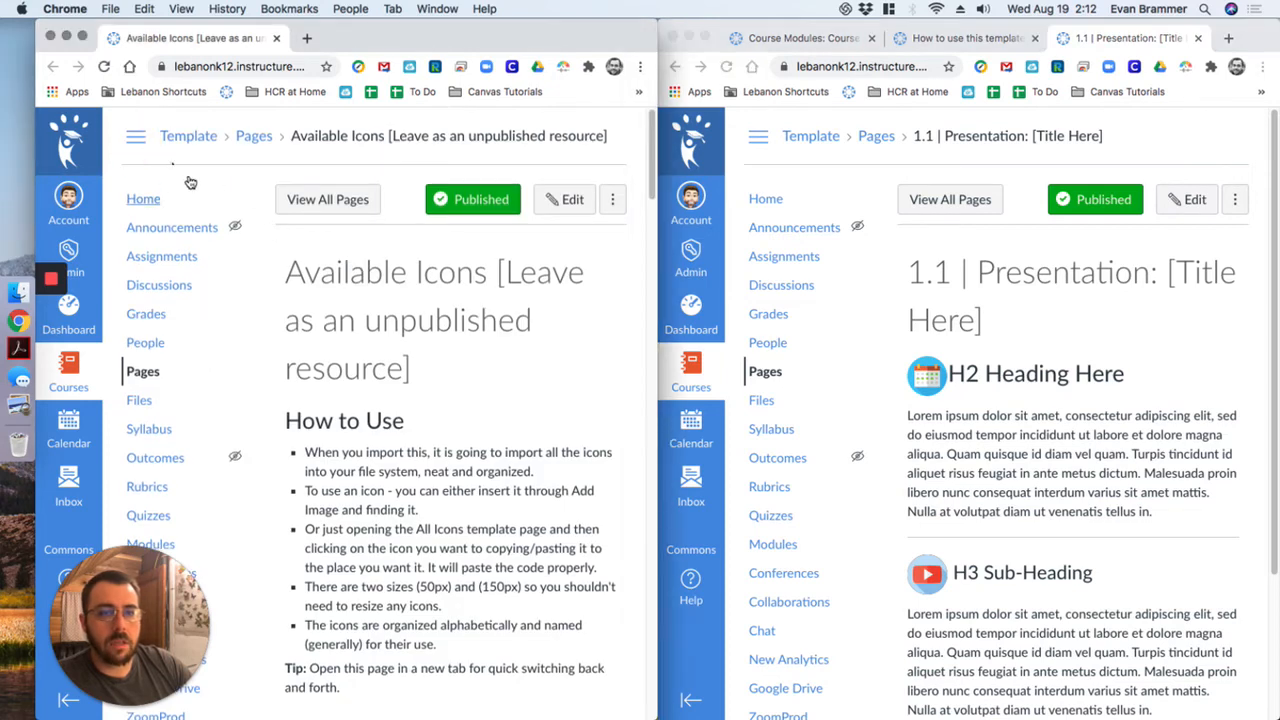
{"action": "left_click", "coordinate": [138, 138]}
{"action": "scroll", "coordinate": [290, 308], "scroll_direction": "down", "scroll_amount": 5}
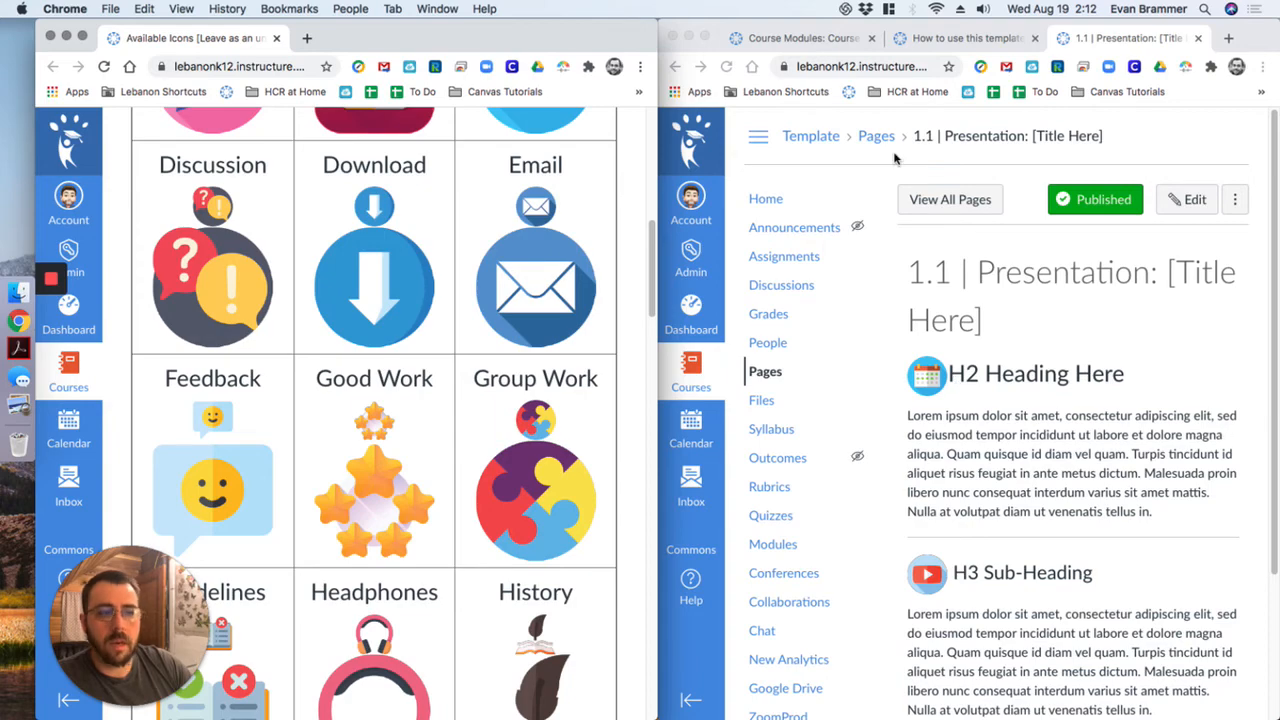
{"action": "double_click", "coordinate": [1257, 43]}
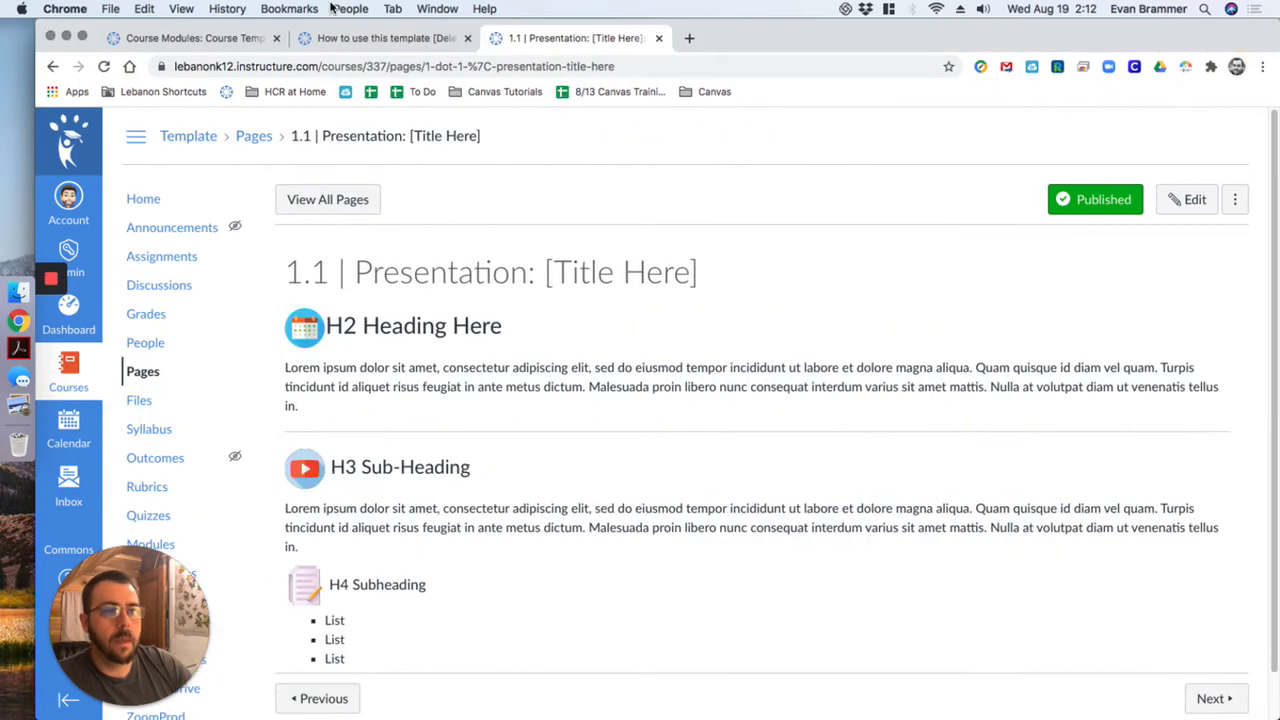
- In the Week # [Dates] module, move Page [Template] under MONDAY and unpublish the How to use this template and Available Icons pages
{"action": "left_click", "coordinate": [216, 50]}
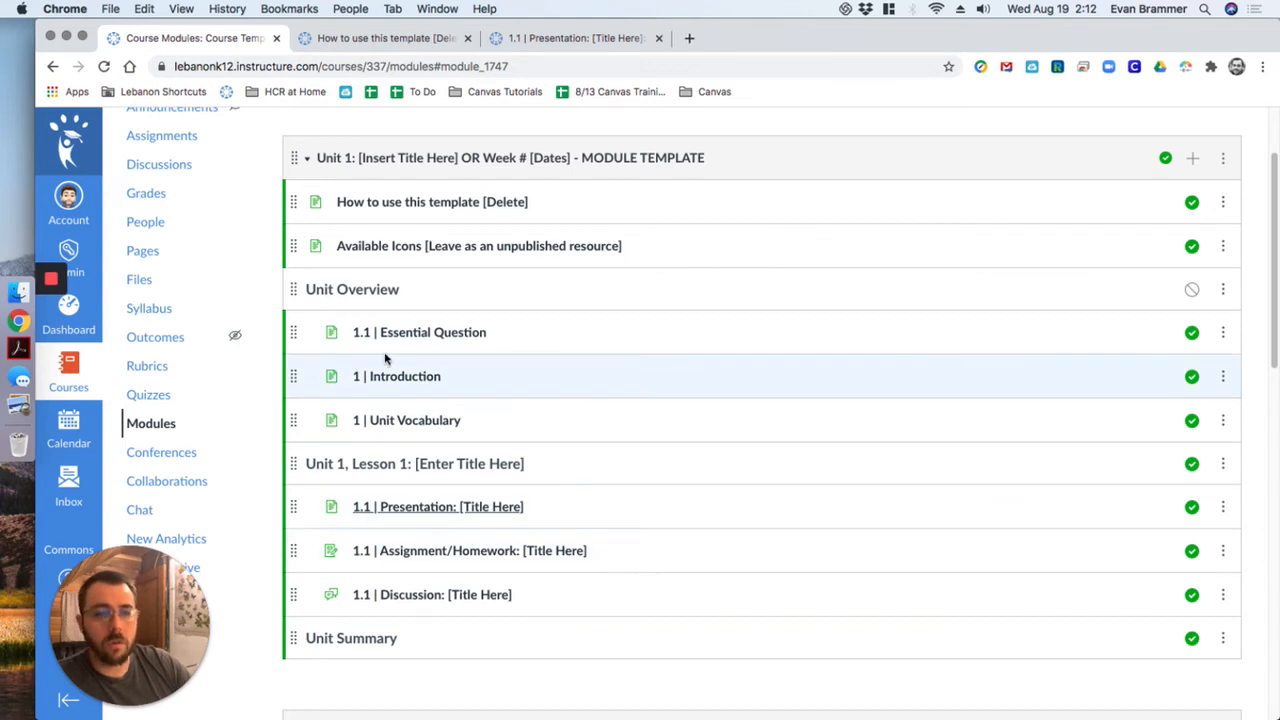
{"action": "scroll", "coordinate": [529, 449], "scroll_direction": "down", "scroll_amount": 1}
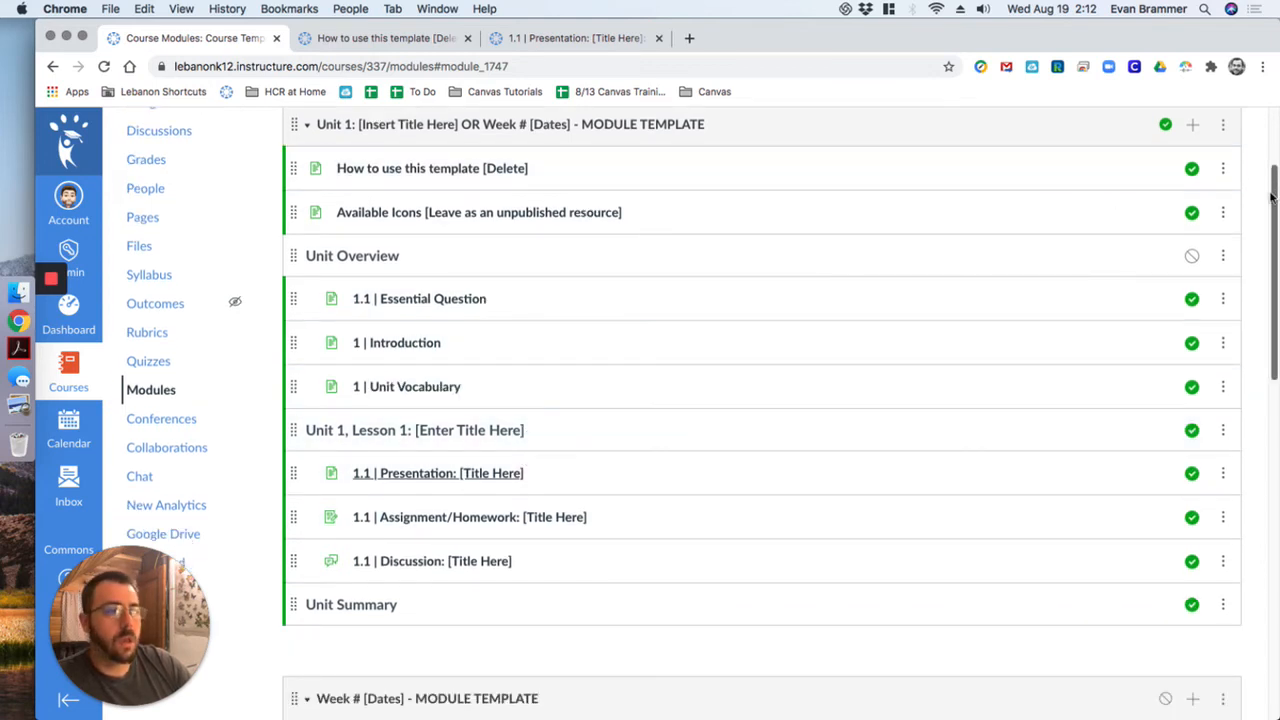
{"action": "left_click_drag", "start_coordinate": [1272, 197], "coordinate": [1252, 393]}
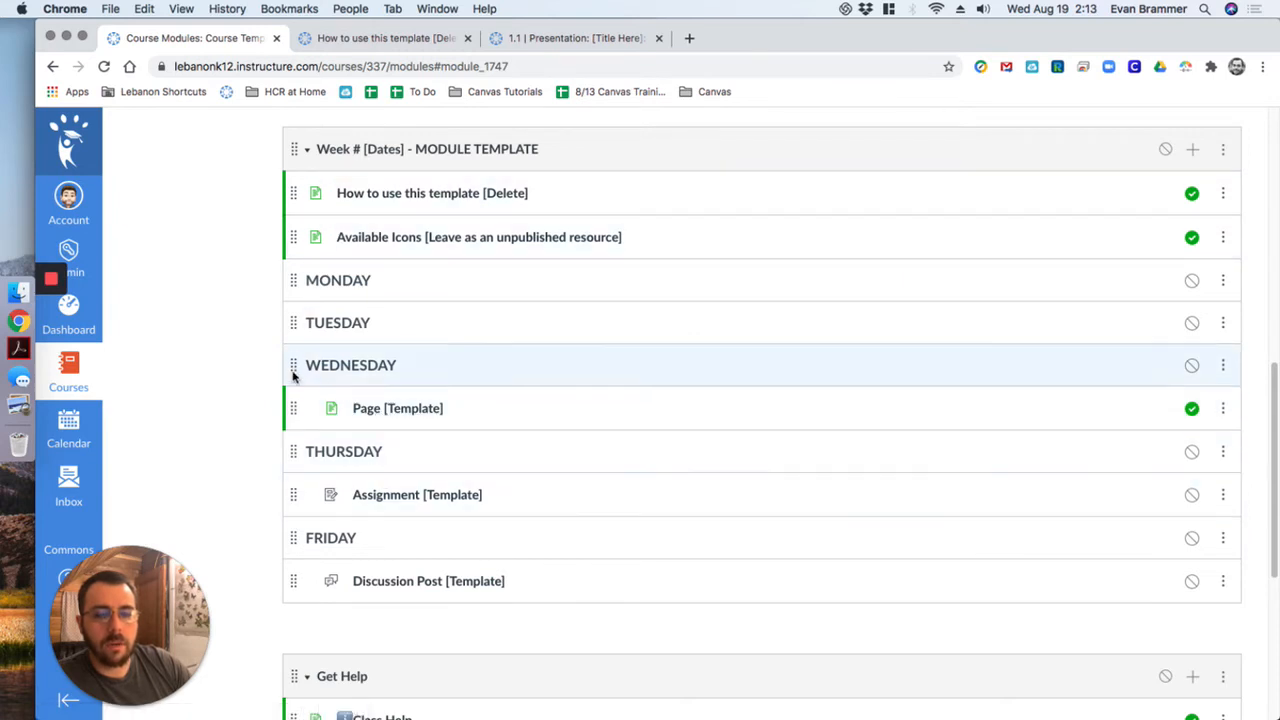
{"action": "left_click_drag", "start_coordinate": [290, 408], "coordinate": [280, 309]}
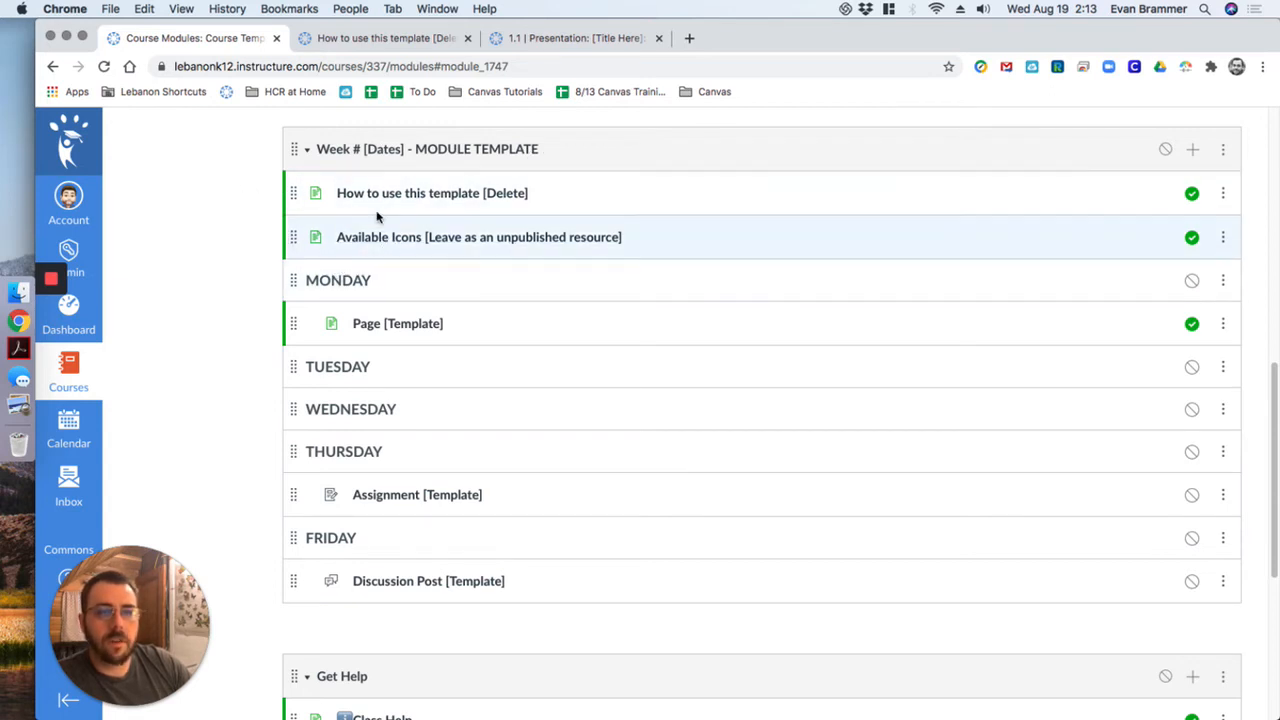
{"action": "left_click", "coordinate": [1192, 193]}
{"action": "left_click", "coordinate": [1192, 240]}
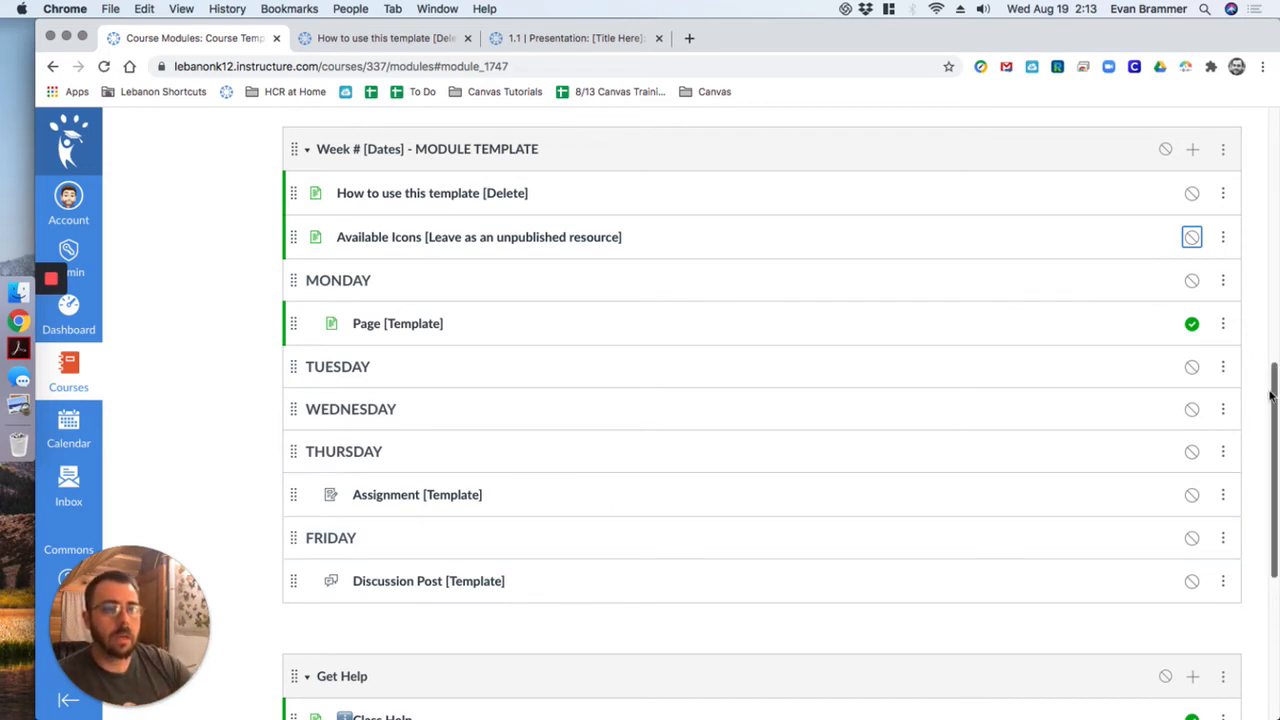
- Add a module named "Current Week: Sept 21-25" and move it above the Unit 1 module template
{"action": "left_click_drag", "start_coordinate": [1274, 402], "coordinate": [1274, 390]}
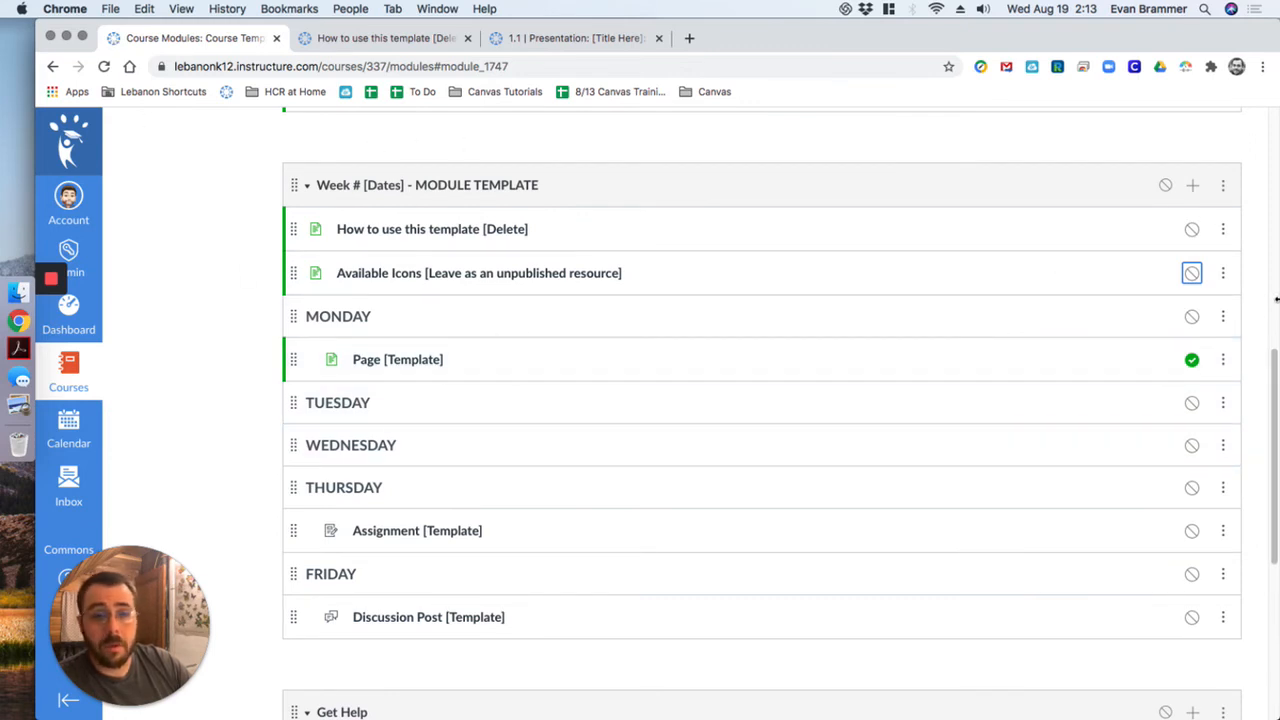
{"action": "scroll", "coordinate": [1272, 330], "scroll_direction": "up", "scroll_amount": 5}
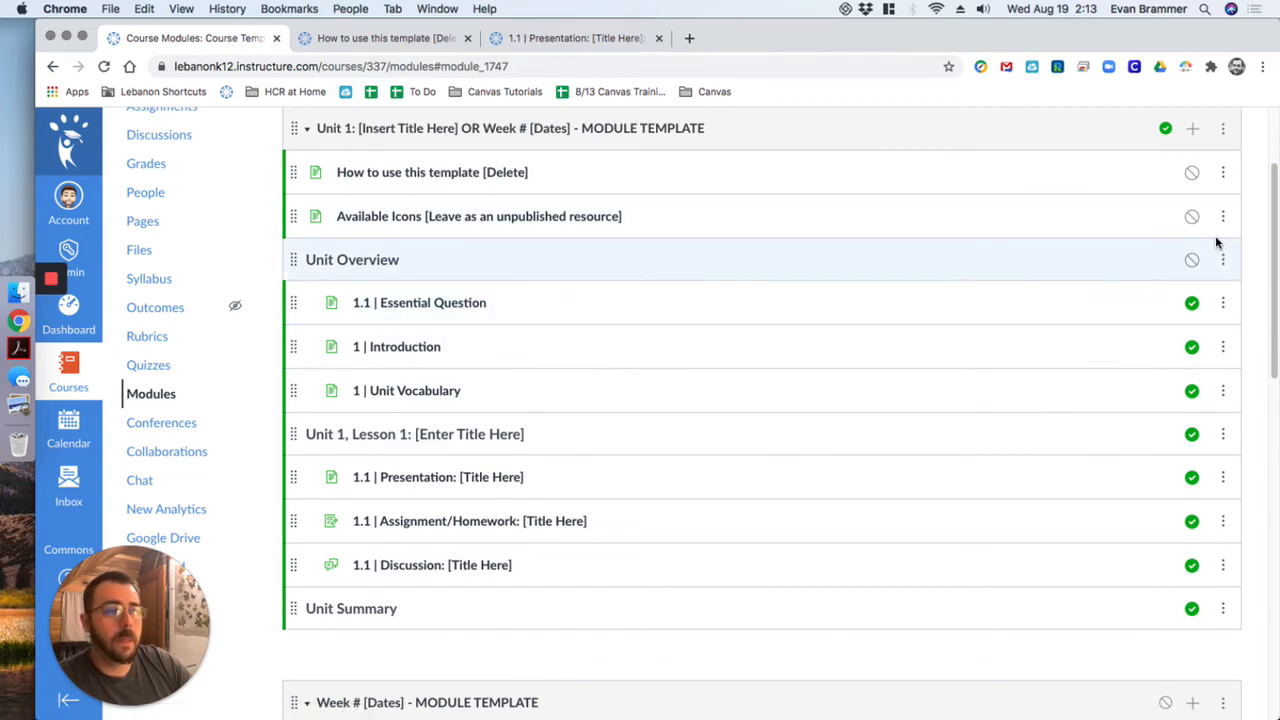
{"action": "mouse_move", "coordinate": [1274, 238]}
{"action": "left_mouse_down"}
{"action": "mouse_move", "coordinate": [1268, 180]}
{"action": "mouse_move", "coordinate": [1268, 400]}
{"action": "mouse_move", "coordinate": [1270, 224]}
{"action": "left_mouse_up"}
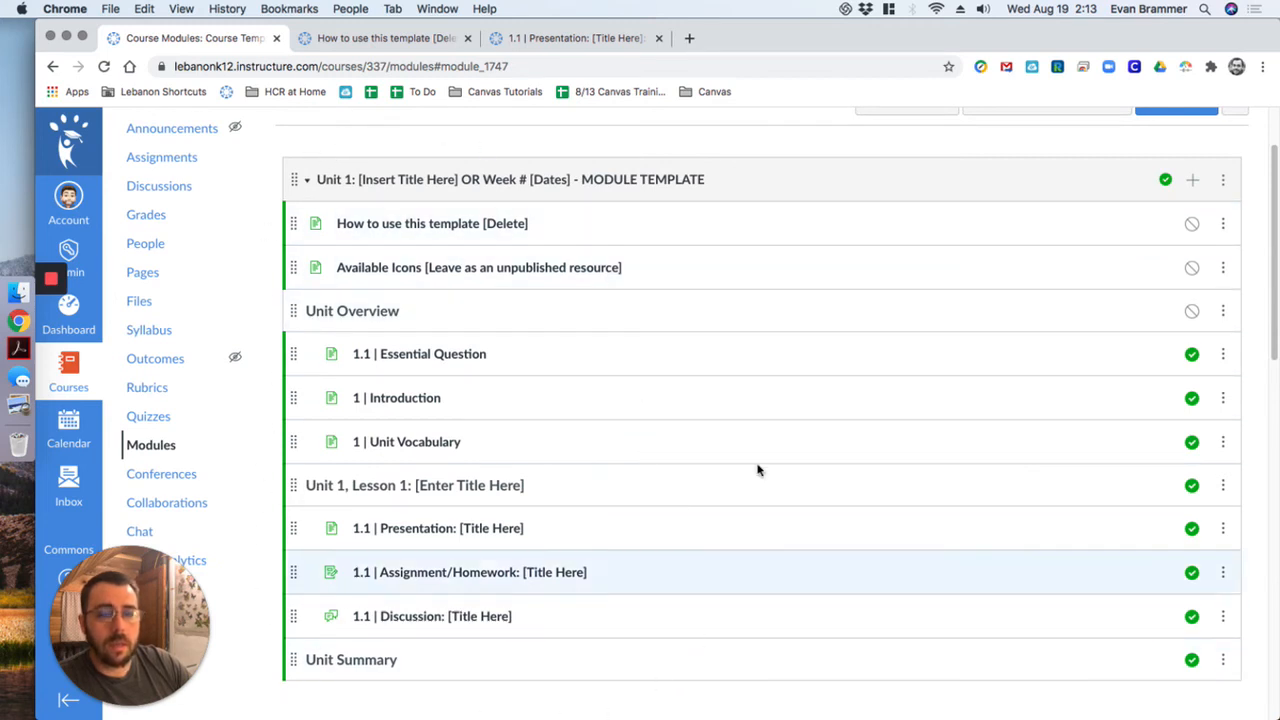
{"action": "scroll", "coordinate": [1100, 170], "scroll_direction": "up", "scroll_amount": 2}
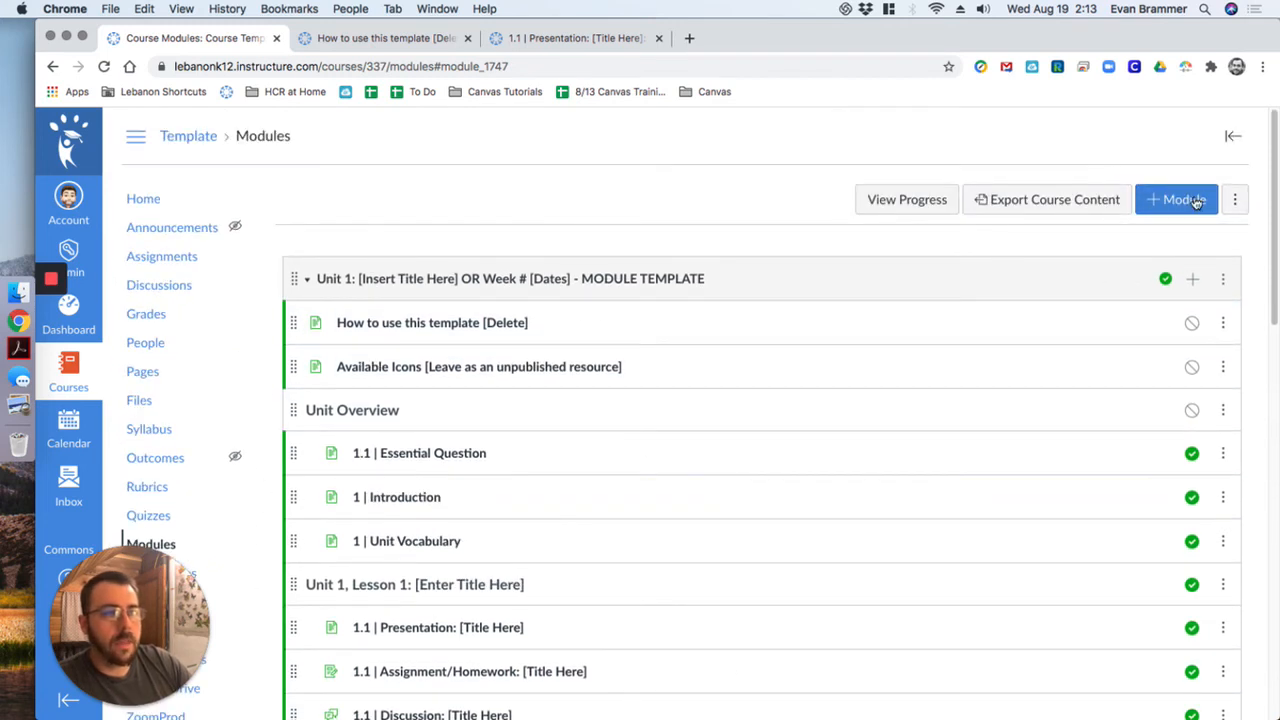
{"action": "left_click", "coordinate": [1196, 202]}
{"action": "left_click", "coordinate": [669, 341]}
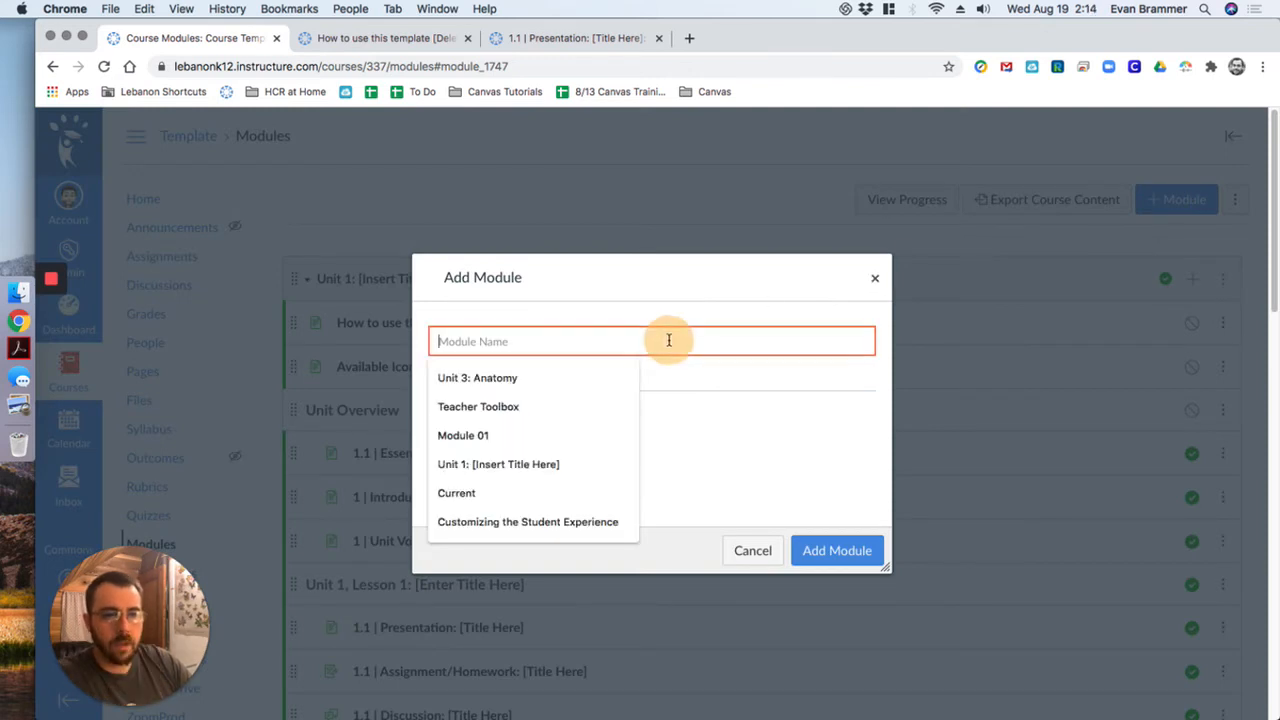
{"action": "type", "text": "Current "}
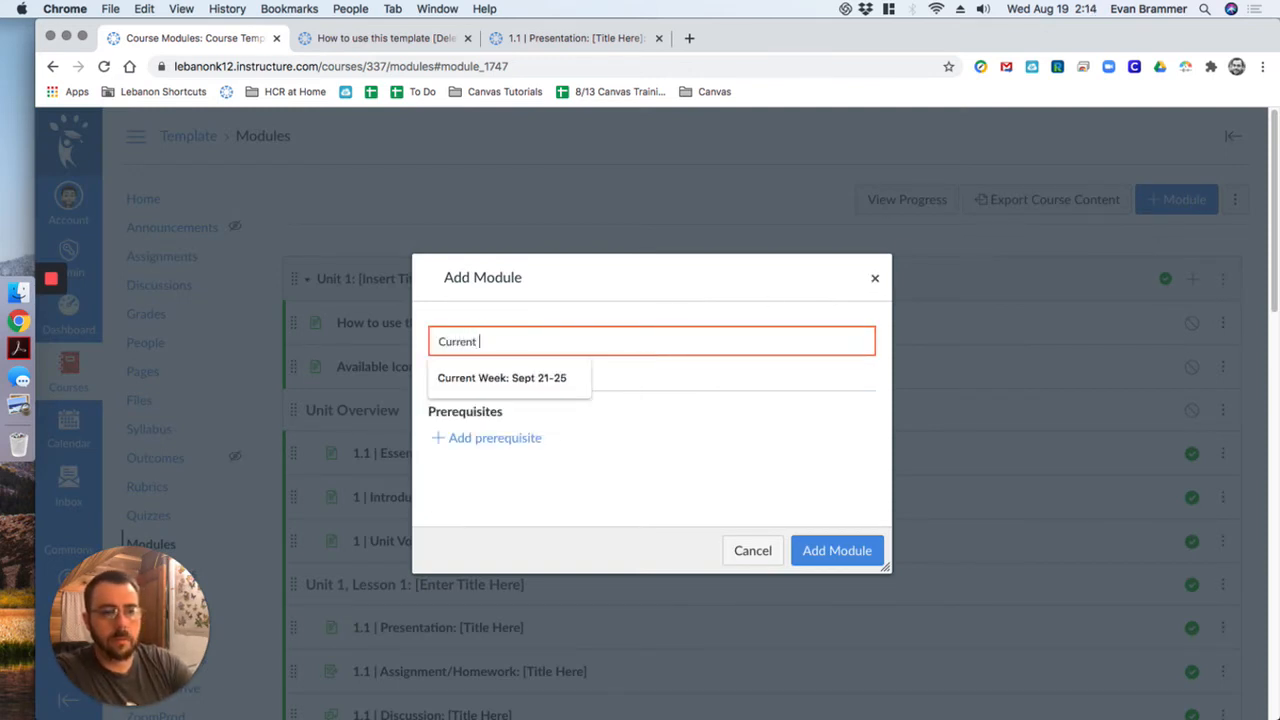
{"action": "type", "text": "Week"}
{"action": "key", "text": "Down"}
{"action": "key", "text": "Return"}
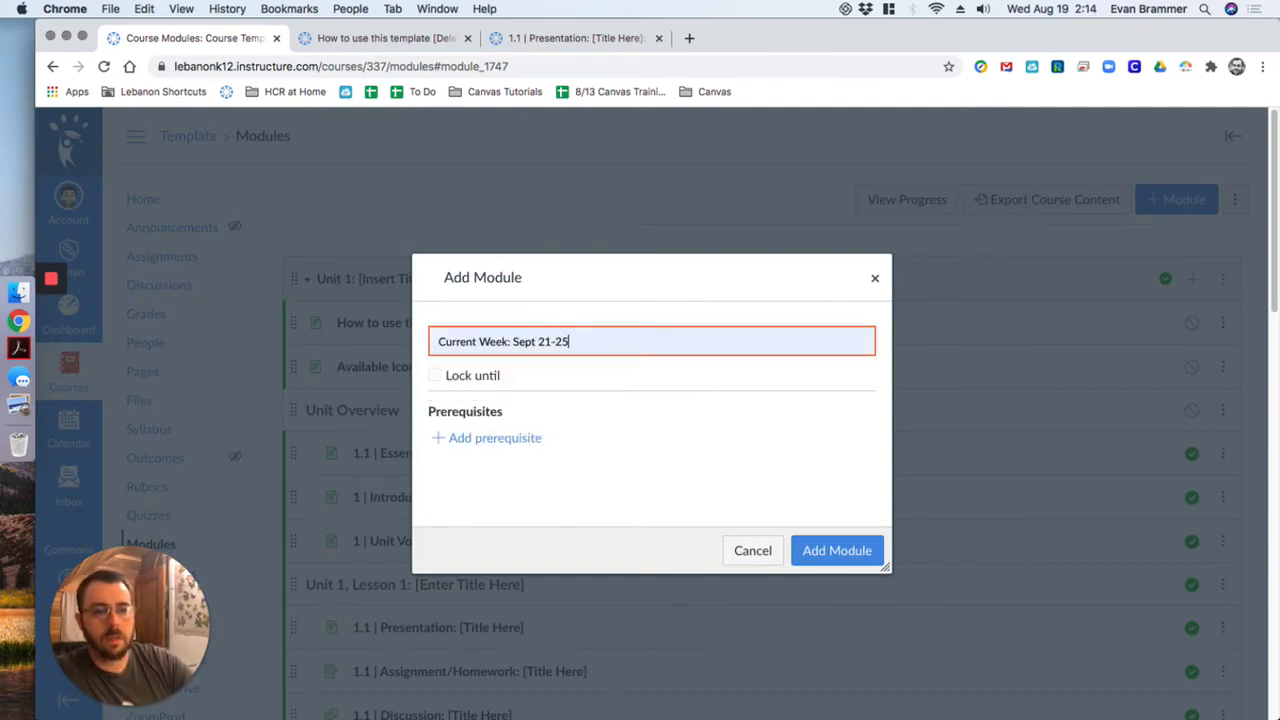
{"action": "left_click", "coordinate": [855, 558]}
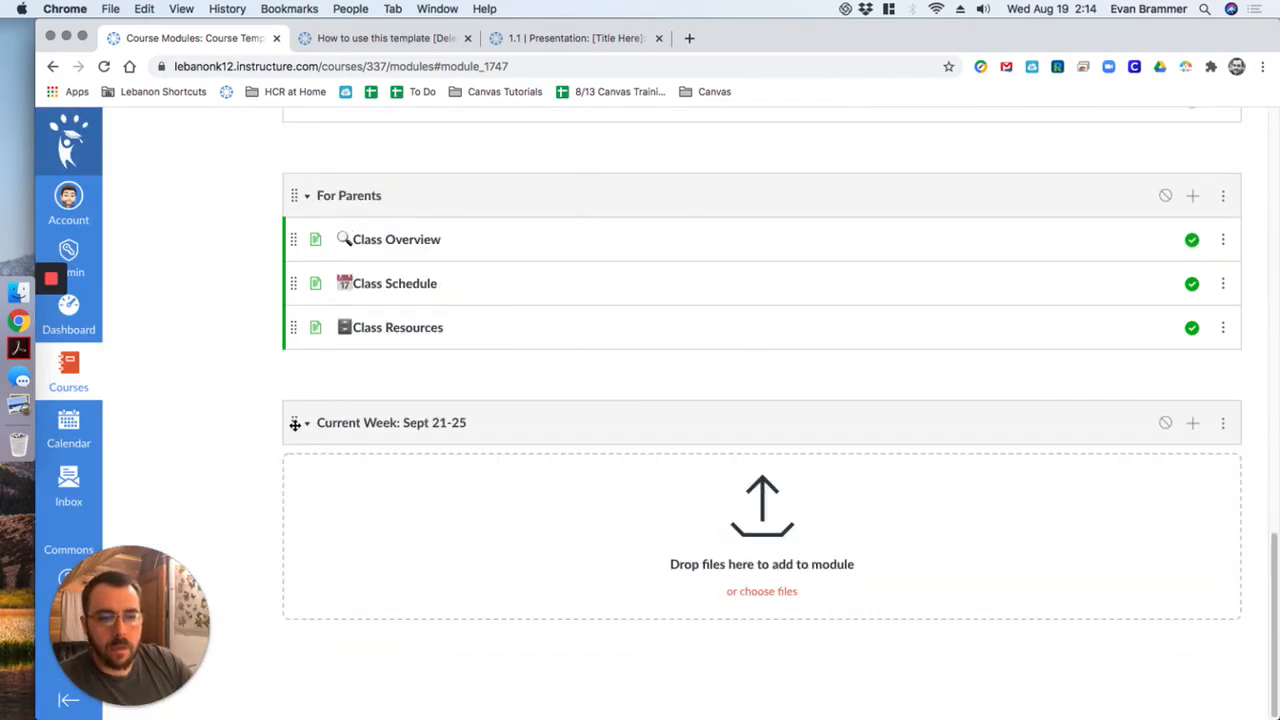
{"action": "left_click_drag", "start_coordinate": [295, 424], "coordinate": [451, 206]}
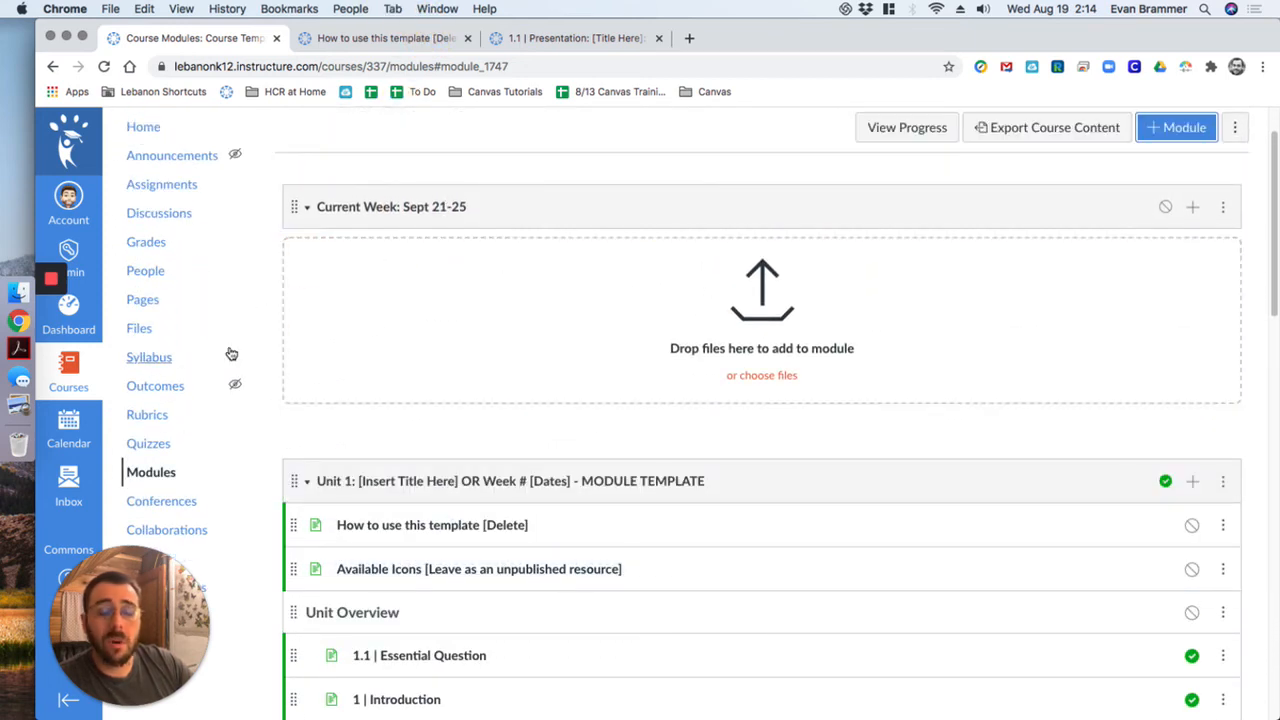
- Move the "1.1 | Essential Question" page from the Unit 1 module into the Current Week: Sept 21-25 module
{"action": "scroll", "coordinate": [113, 604], "scroll_direction": "down", "scroll_amount": 1}
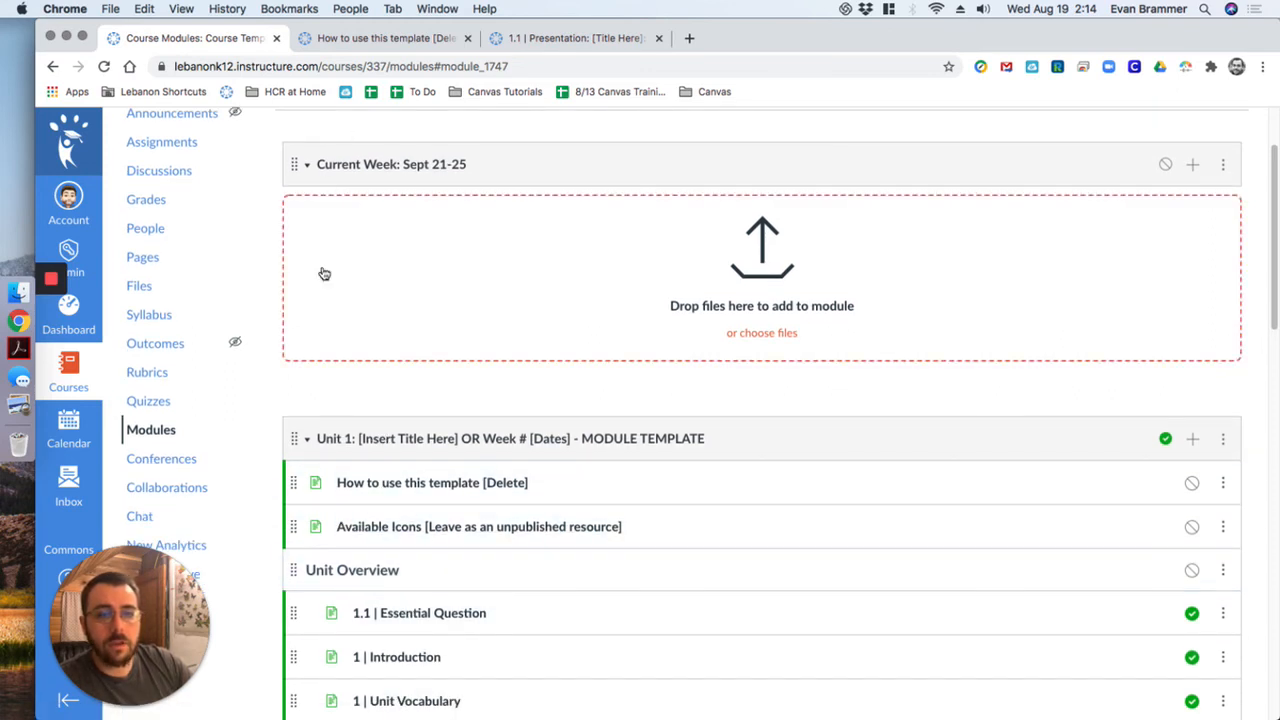
{"action": "left_click_drag", "start_coordinate": [291, 579], "coordinate": [294, 194]}
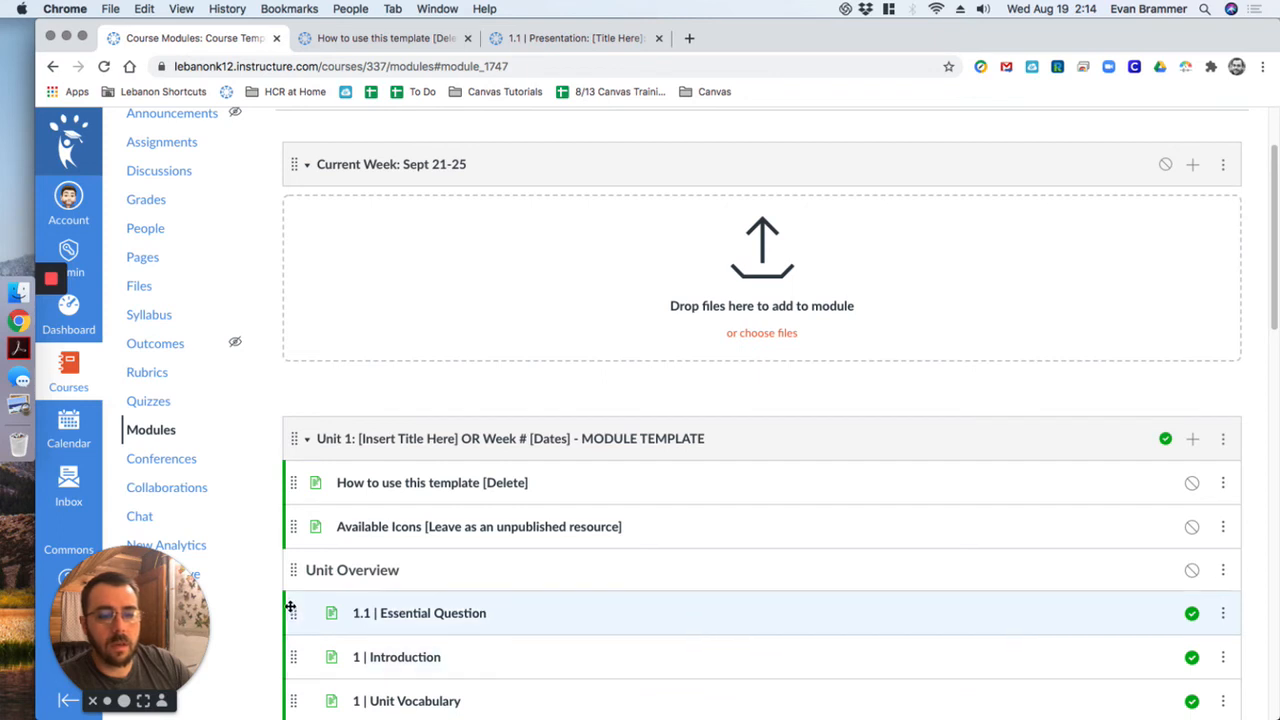
{"action": "left_click_drag", "start_coordinate": [291, 608], "coordinate": [383, 180]}
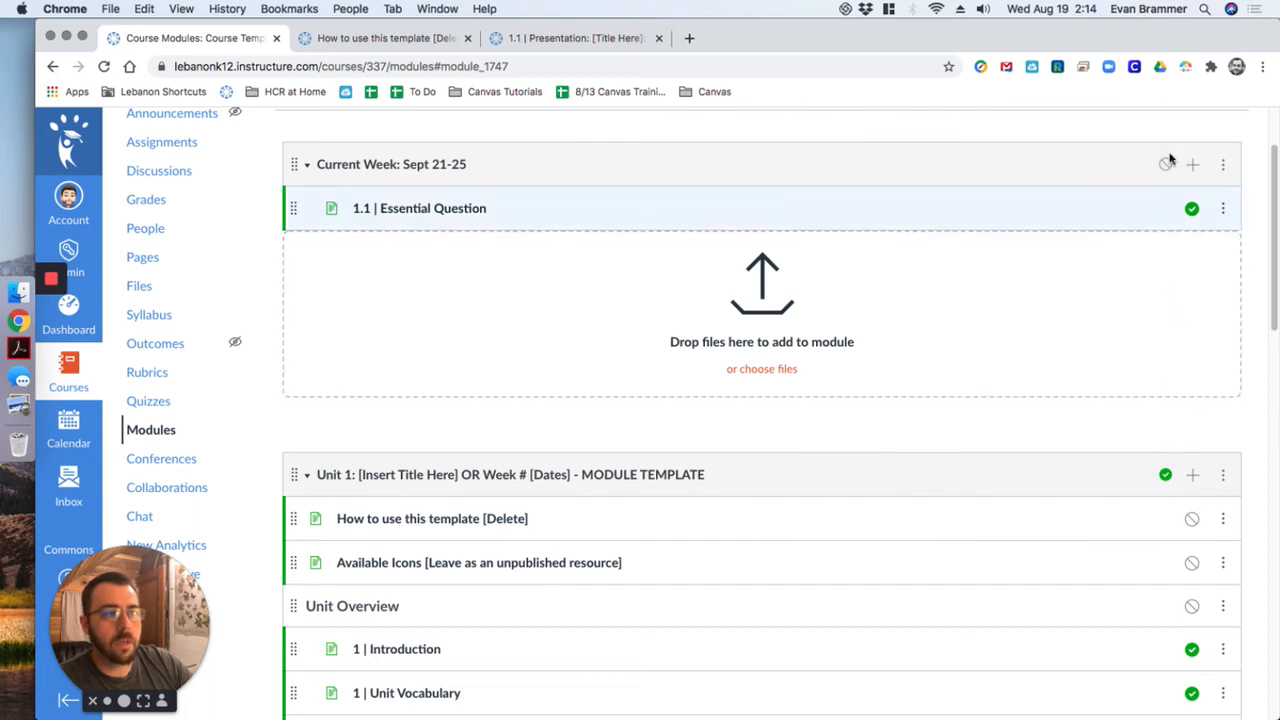
- Unpublish the Unit 1 module template and publish the Current Week: Sept 21-25 module
{"action": "left_click", "coordinate": [1165, 474]}
{"action": "left_click", "coordinate": [1164, 166]}
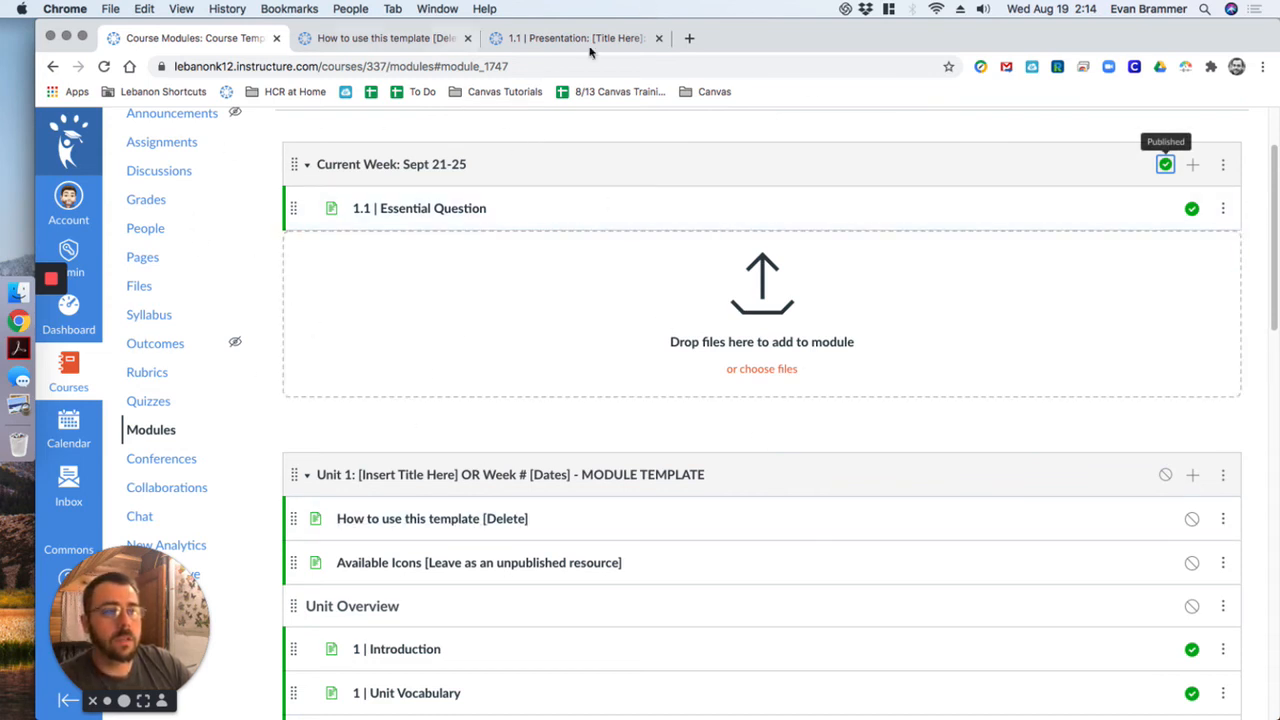
- Collapse the Unit 1 and Week # [Dates] module templates on the Modules page
{"action": "scroll", "coordinate": [360, 450], "scroll_direction": "down", "scroll_amount": 1}
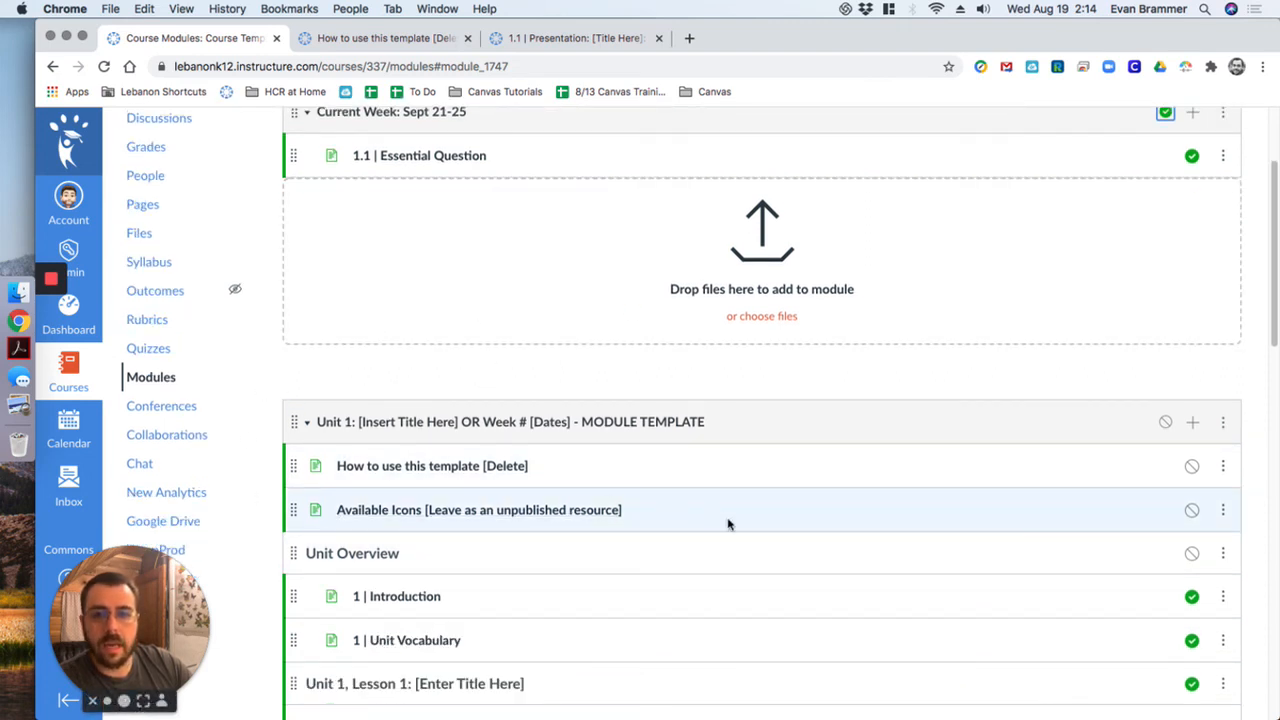
{"action": "mouse_move", "coordinate": [1272, 283]}
{"action": "left_mouse_down"}
{"action": "mouse_move", "coordinate": [1276, 333]}
{"action": "mouse_move", "coordinate": [1268, 290]}
{"action": "left_mouse_up"}
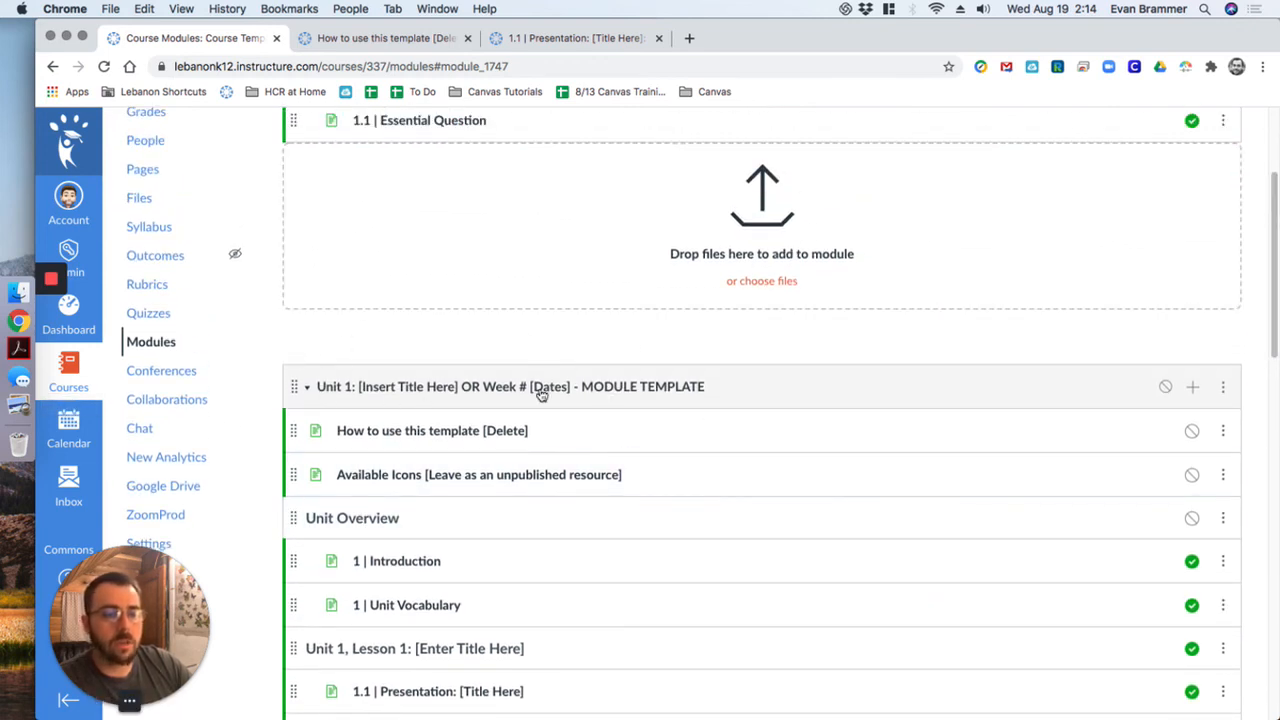
{"action": "left_click", "coordinate": [309, 390]}
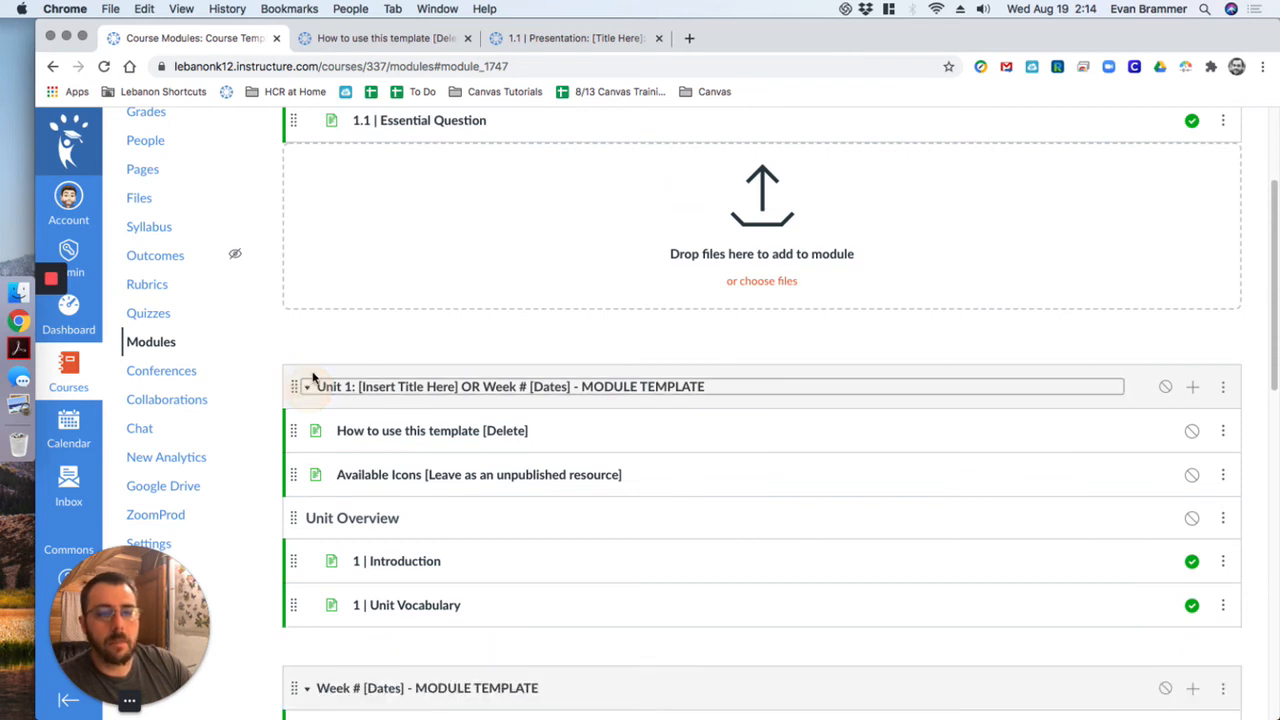
{"action": "left_click", "coordinate": [305, 478]}
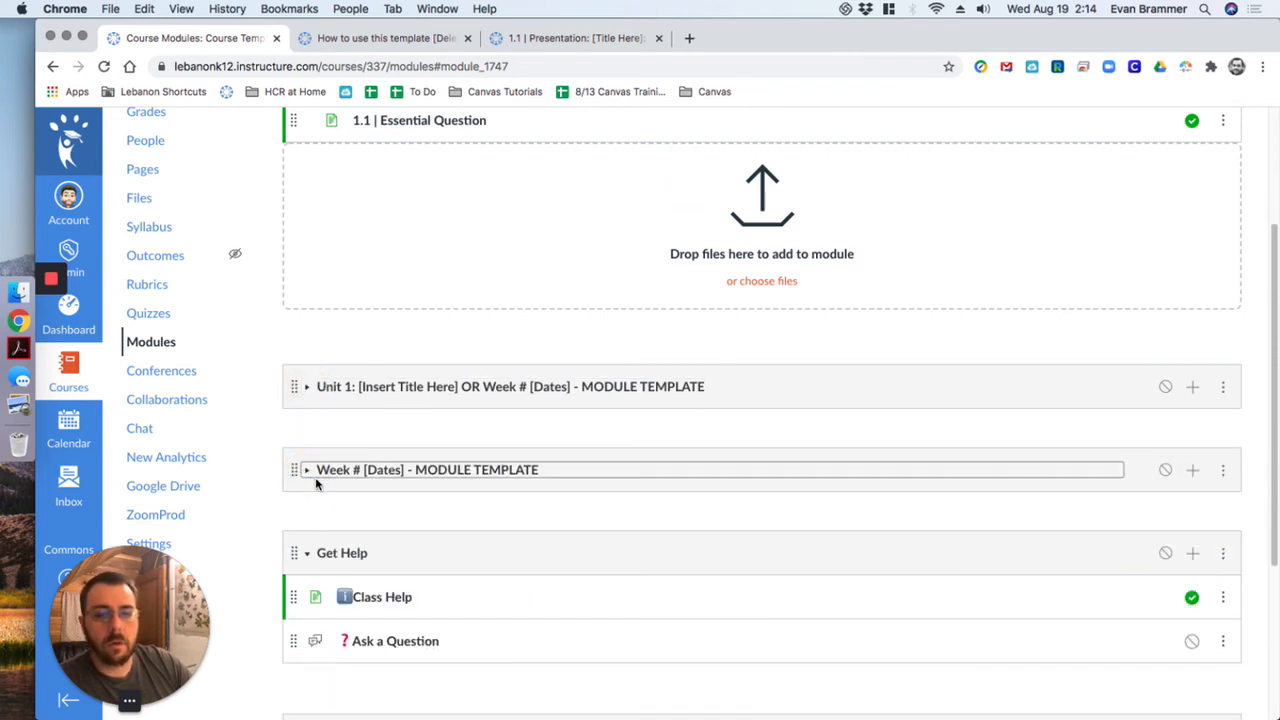
- Open the course homepage and examine its instructions, the Course Items Menu buttons and the Daily Schedule menu
{"action": "scroll", "coordinate": [787, 222], "scroll_direction": "up", "scroll_amount": 1}
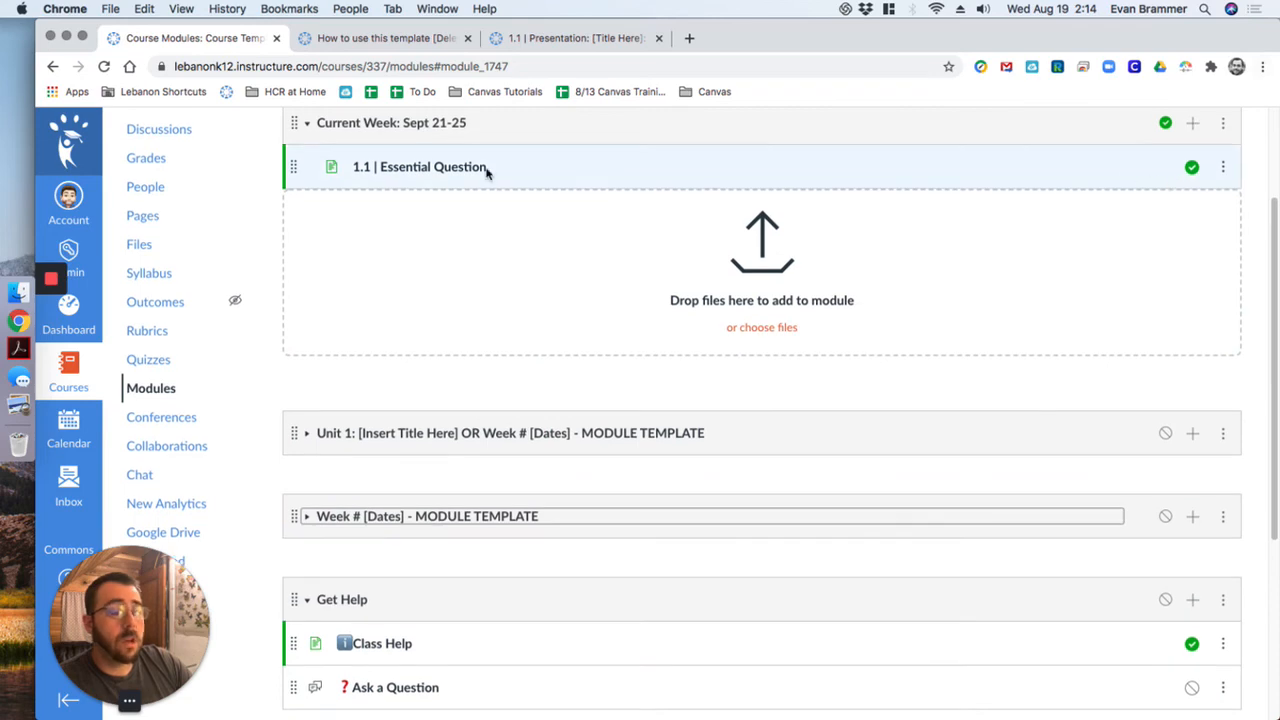
{"action": "scroll", "coordinate": [168, 163], "scroll_direction": "up", "scroll_amount": 3}
{"action": "left_click", "coordinate": [143, 201]}
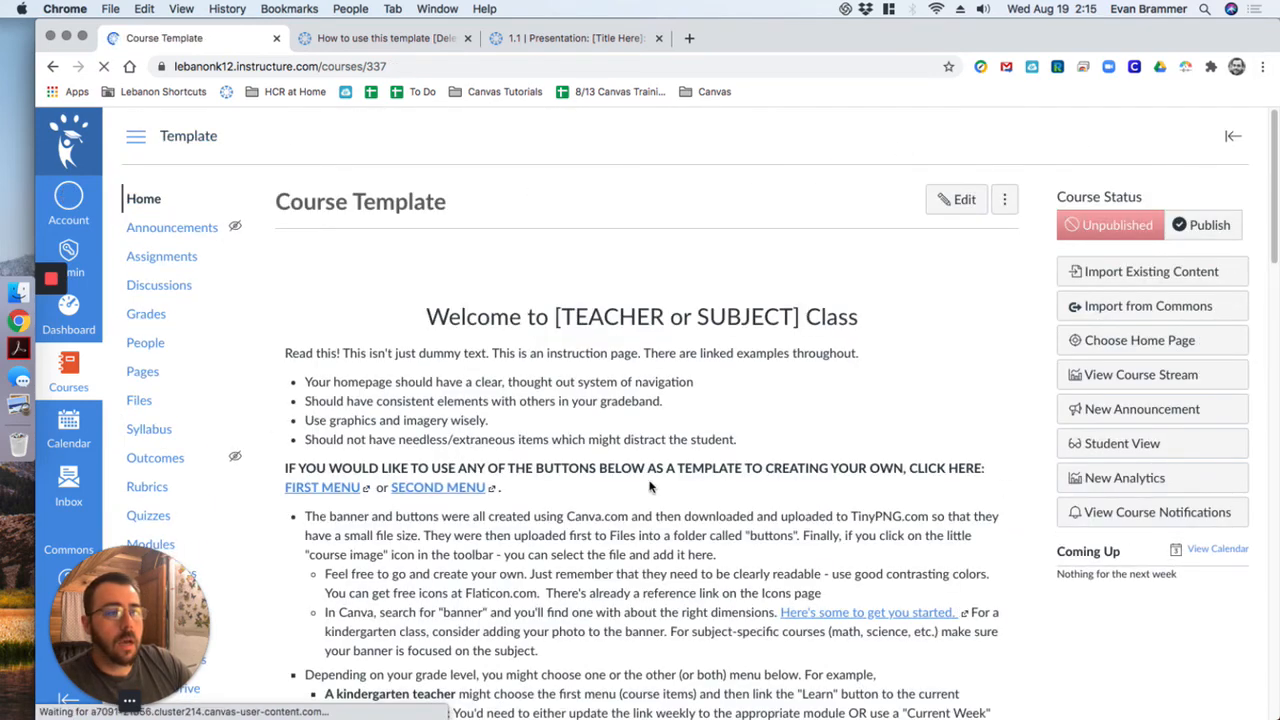
{"action": "left_click_drag", "start_coordinate": [1275, 143], "coordinate": [1268, 255]}
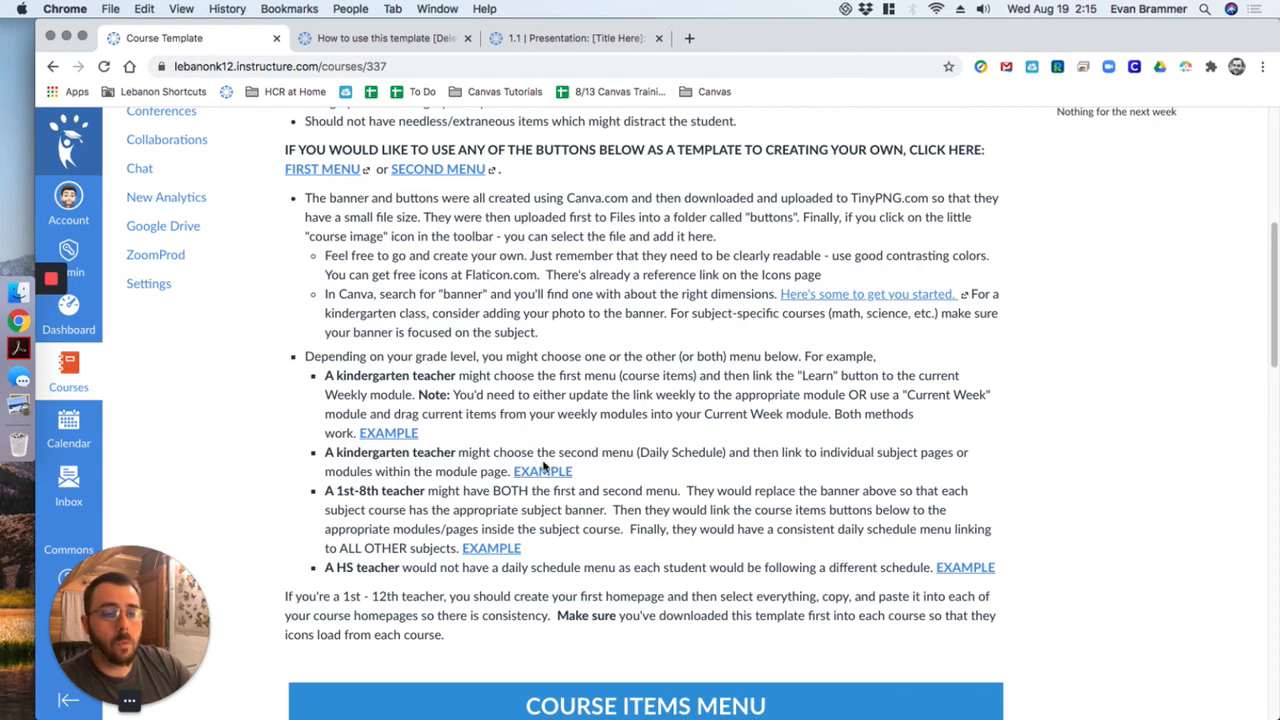
{"action": "scroll", "coordinate": [943, 494], "scroll_direction": "down", "scroll_amount": 10}
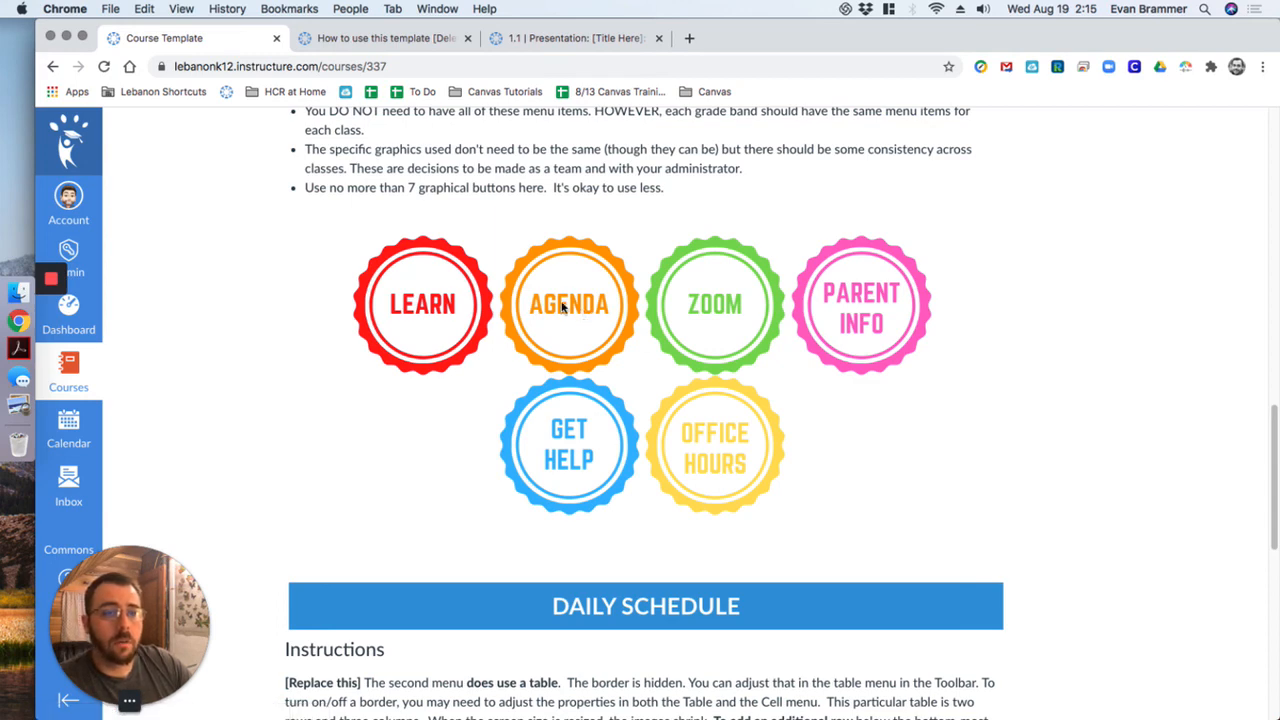
{"action": "left_click_drag", "start_coordinate": [1275, 433], "coordinate": [1275, 603]}
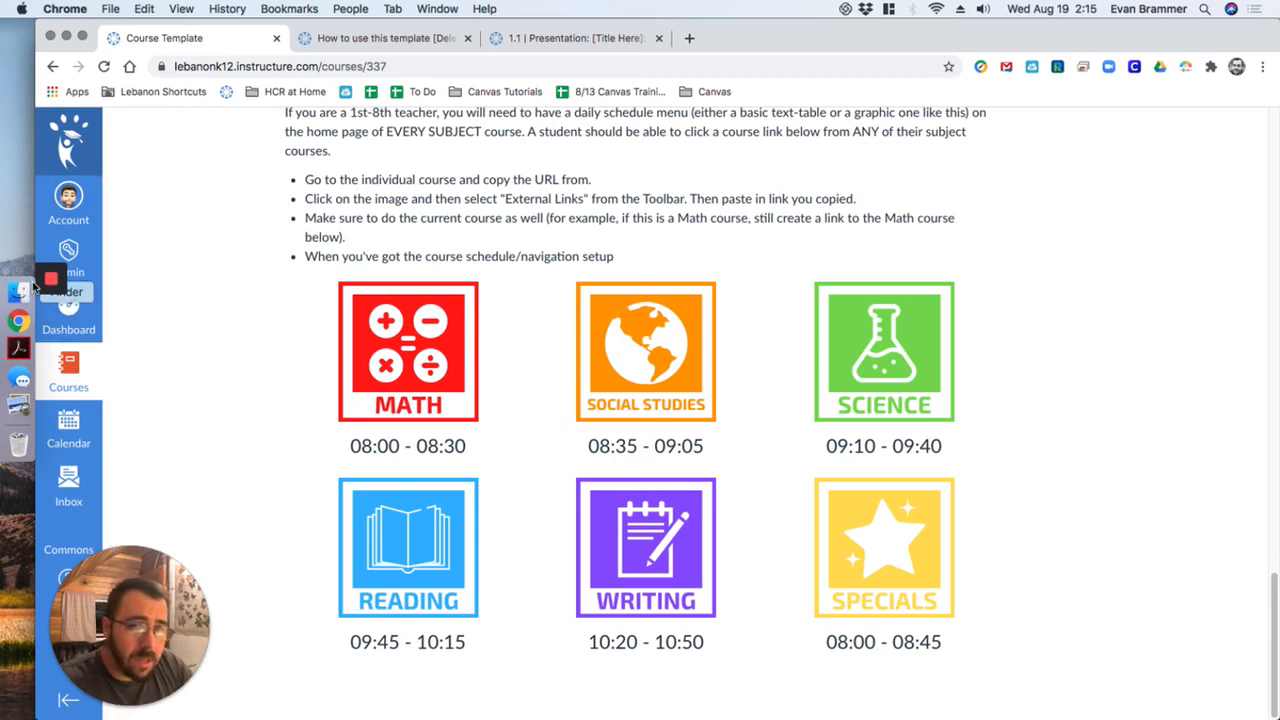
{"action": "mouse_move", "coordinate": [16, 283]}
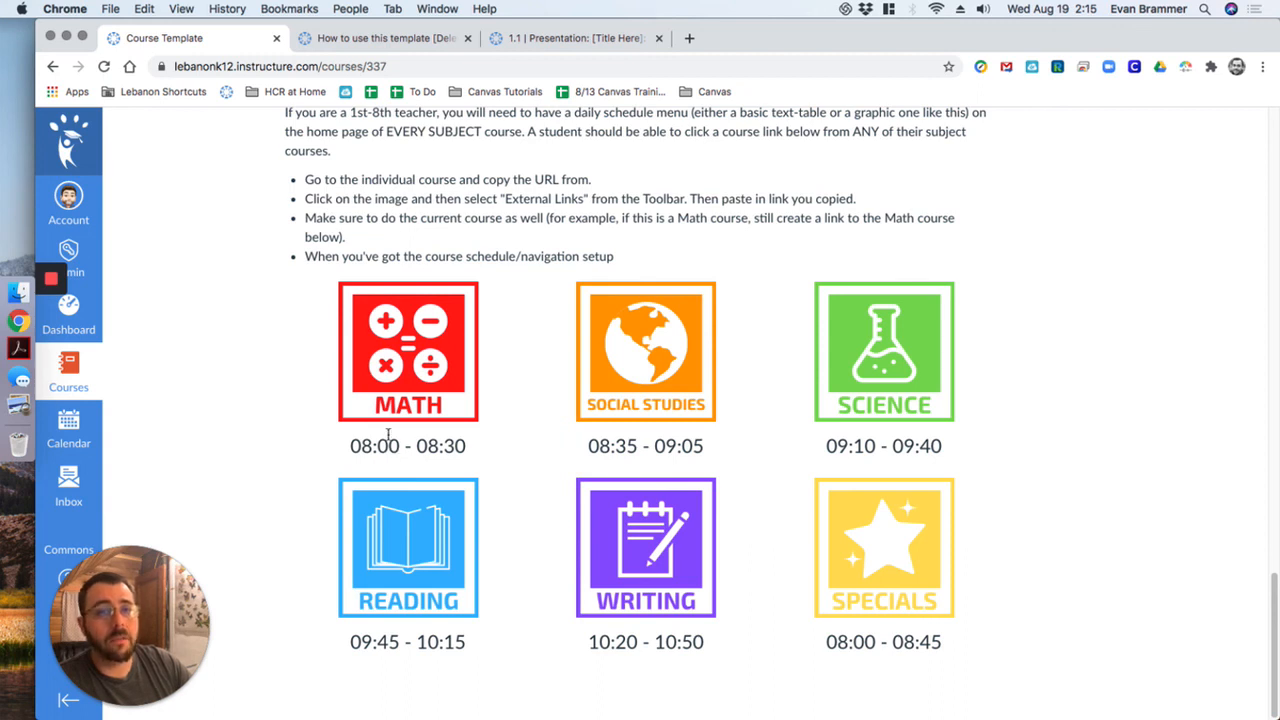
{"action": "mouse_move", "coordinate": [163, 688]}
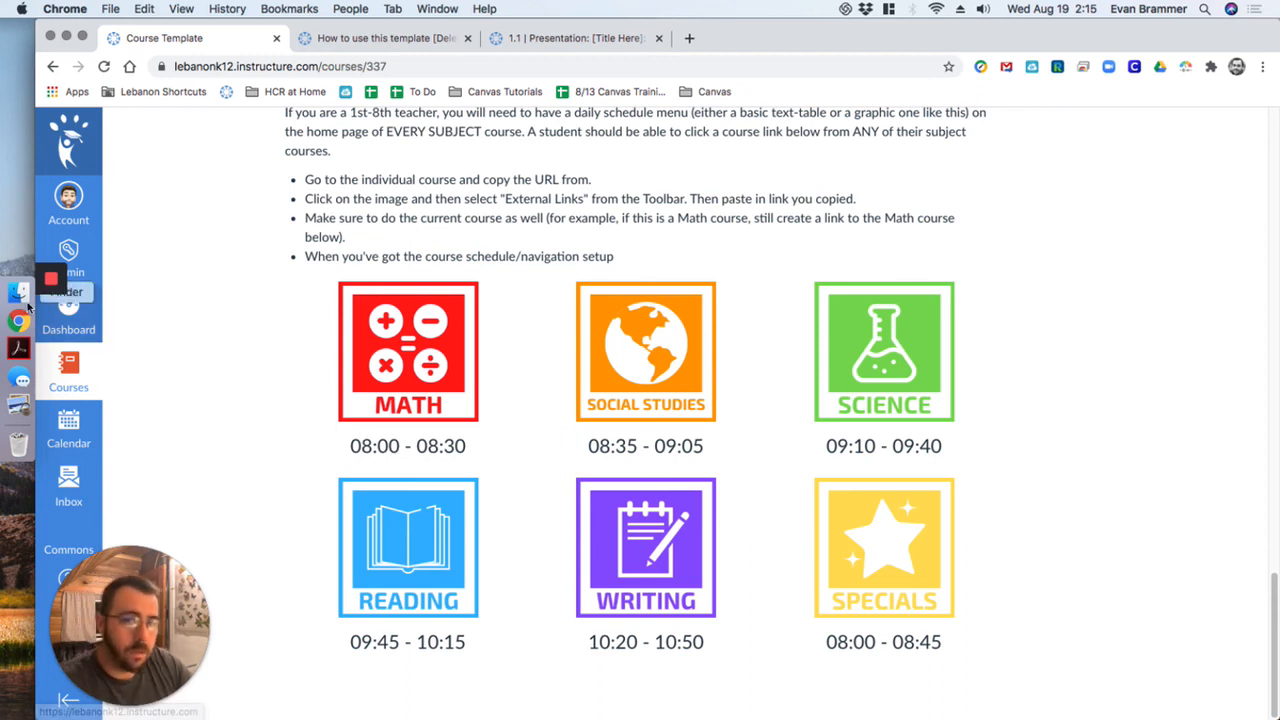